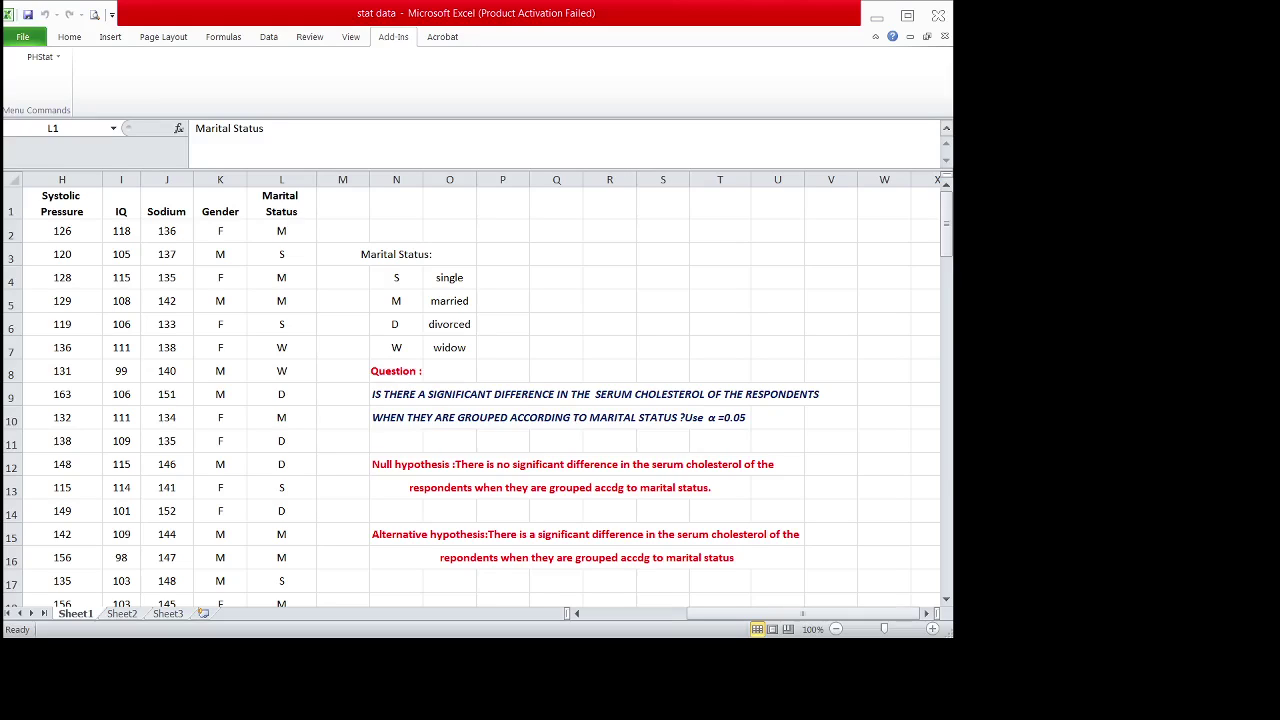
Examine the marital status codes and their meanings, the research question and hypotheses, and the respondent data columns on Sheet1
{"action": "left_click", "coordinate": [850, 617]}
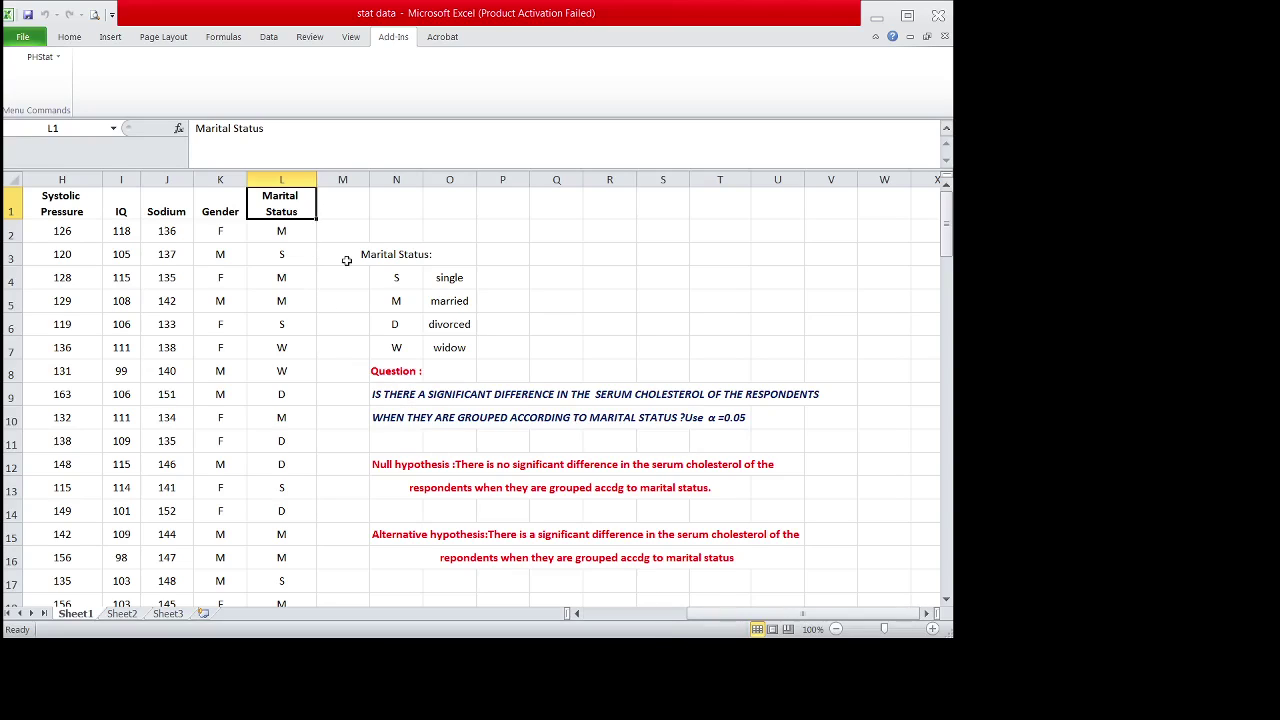
{"action": "left_click", "coordinate": [388, 281]}
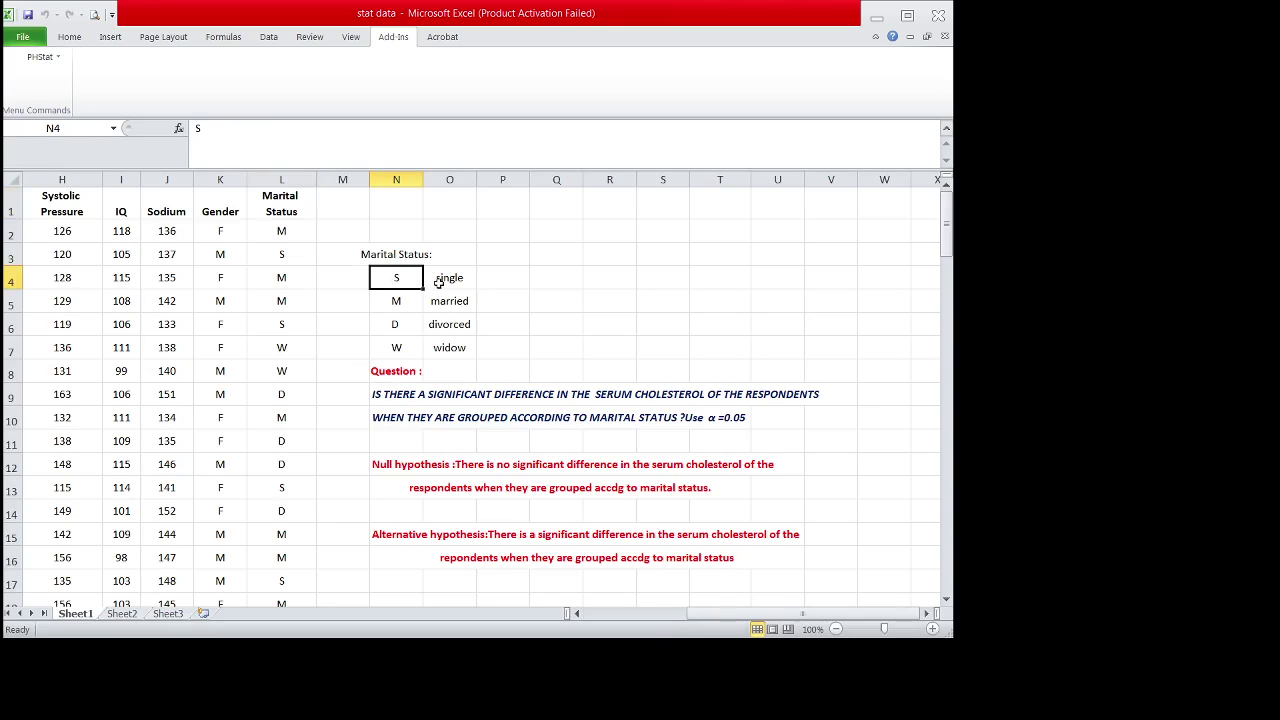
{"action": "left_click", "coordinate": [438, 283]}
{"action": "left_click", "coordinate": [397, 301]}
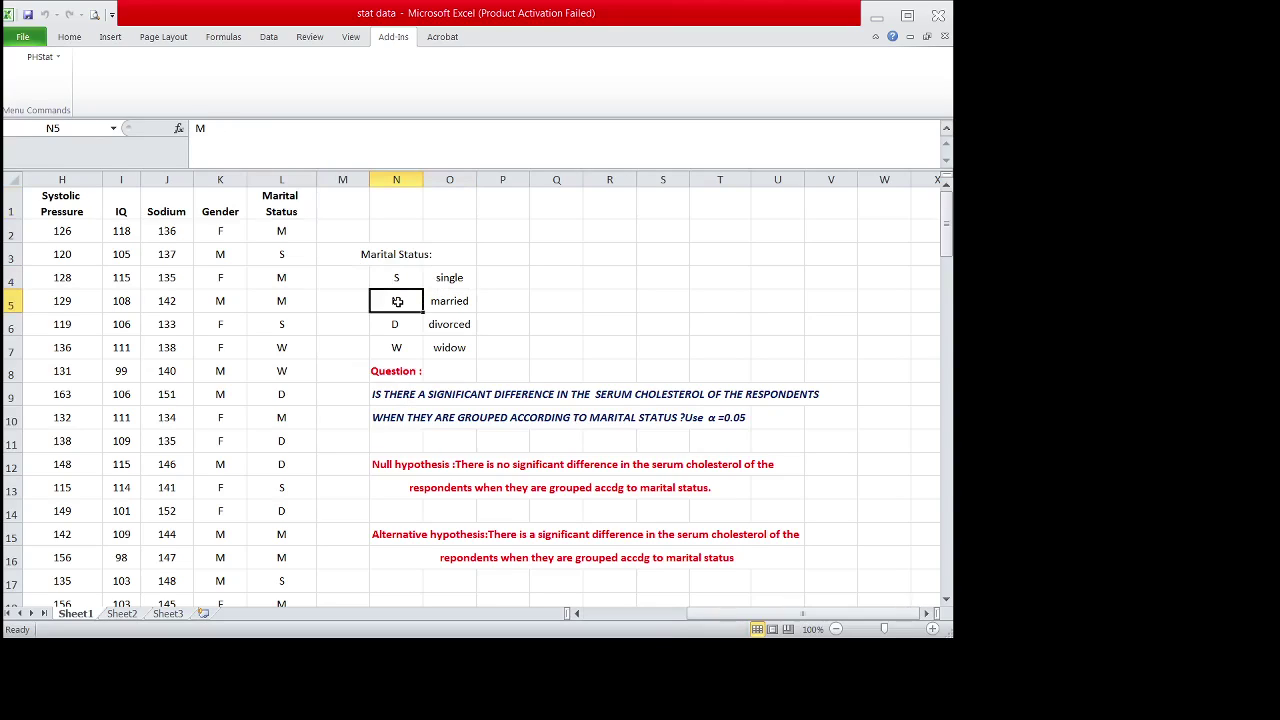
{"action": "left_click", "coordinate": [449, 303]}
{"action": "left_click", "coordinate": [400, 326]}
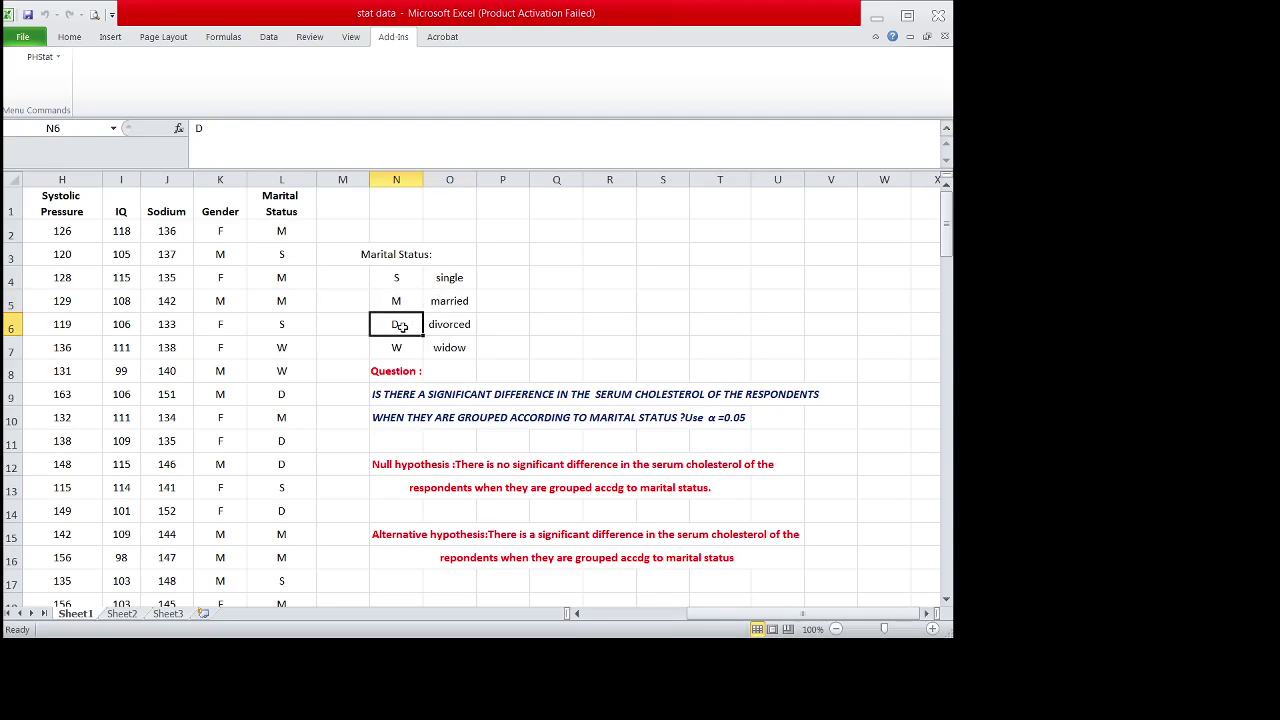
{"action": "left_click", "coordinate": [441, 322]}
{"action": "left_click", "coordinate": [395, 350]}
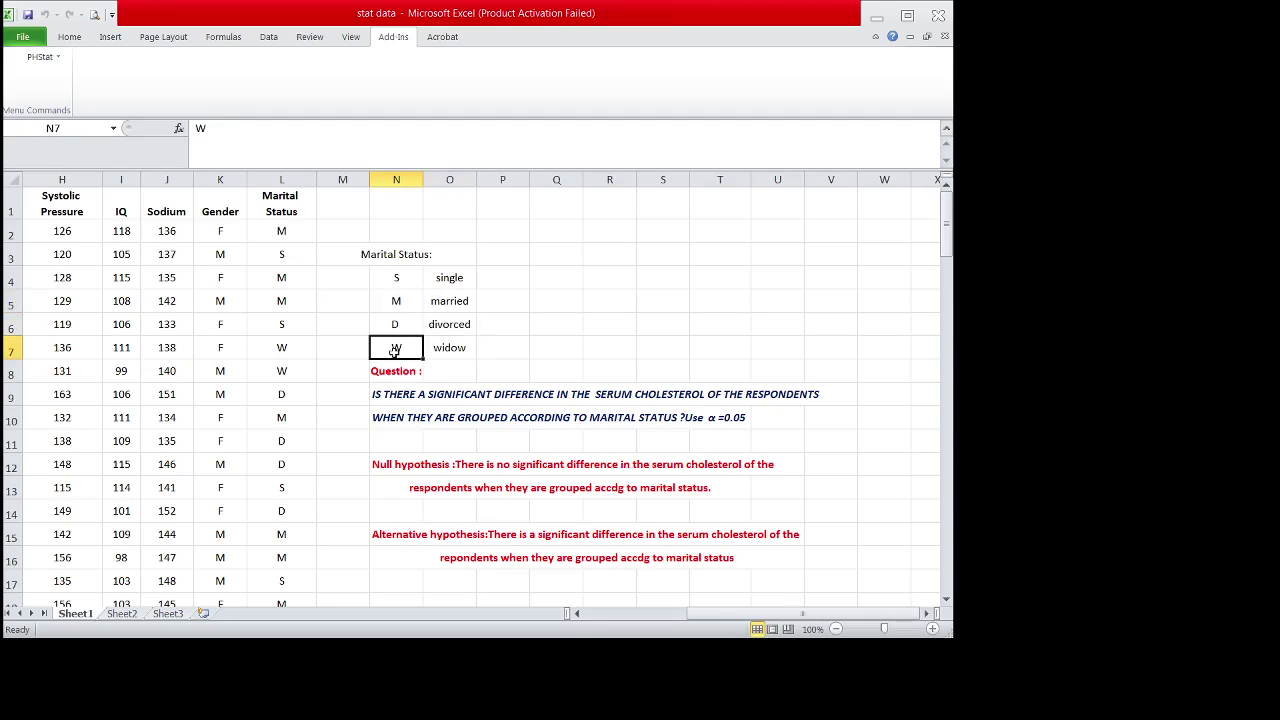
{"action": "left_click", "coordinate": [437, 350]}
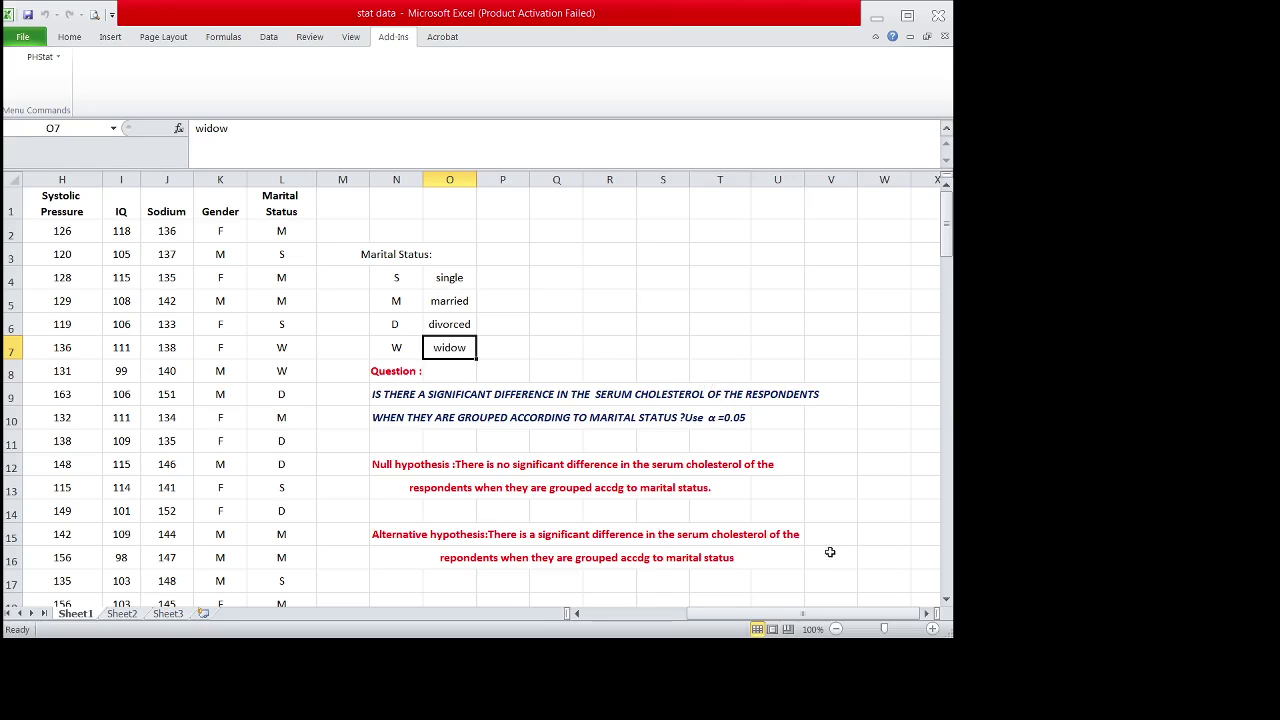
{"action": "left_click_drag", "start_coordinate": [790, 613], "coordinate": [690, 604]}
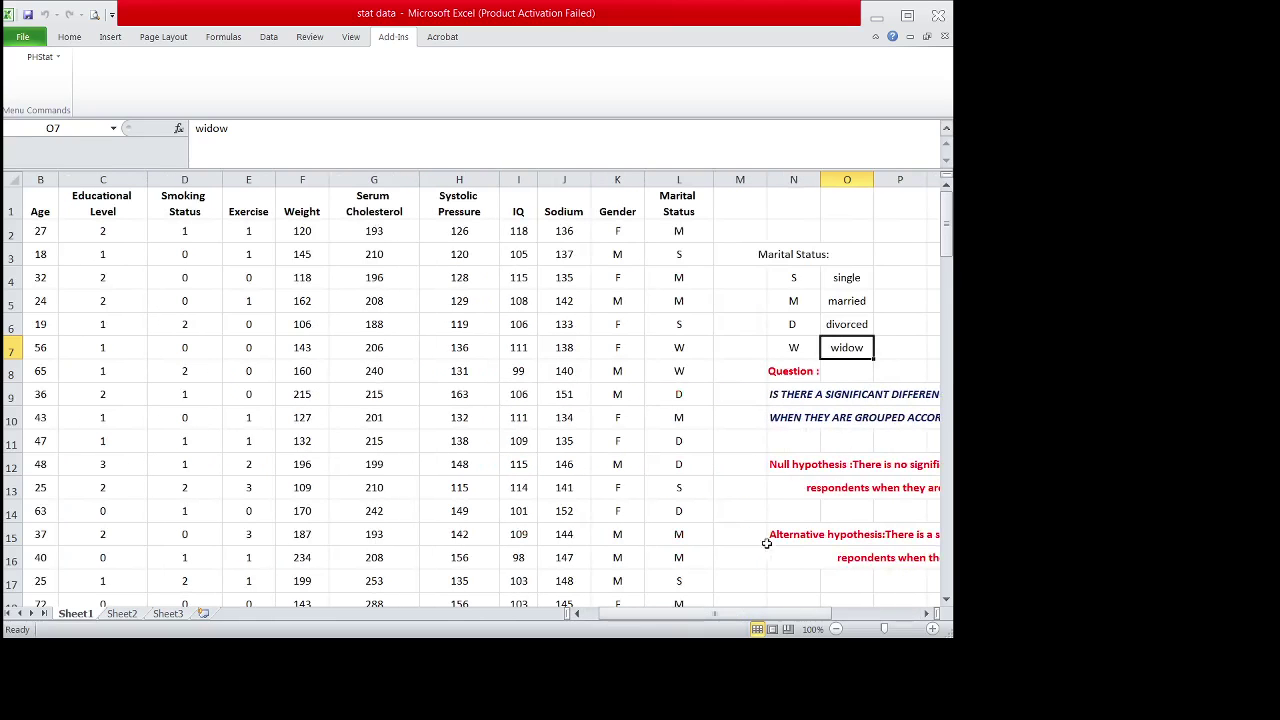
{"action": "left_click_drag", "start_coordinate": [727, 614], "coordinate": [810, 619]}
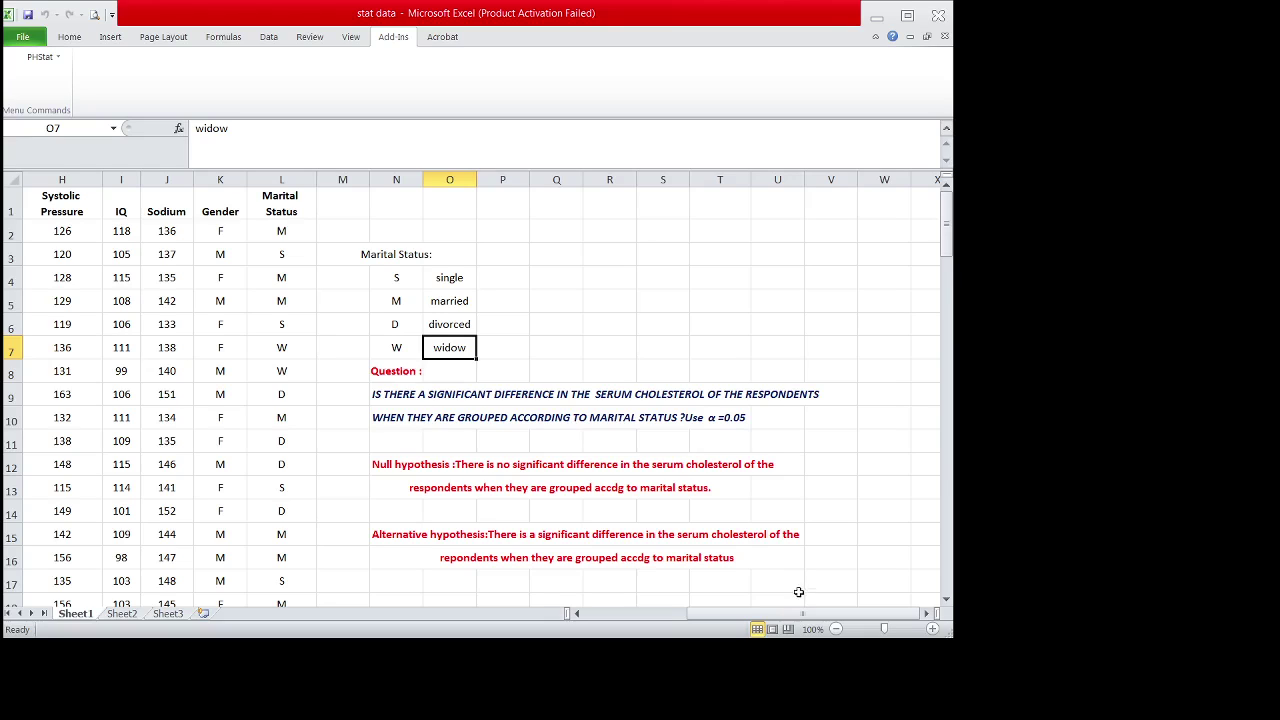
Start PHStat's Unstack Data and set the grouping variable range to the Marital Status column, Sheet1 L1:L101
{"action": "left_click_drag", "start_coordinate": [796, 614], "coordinate": [780, 619]}
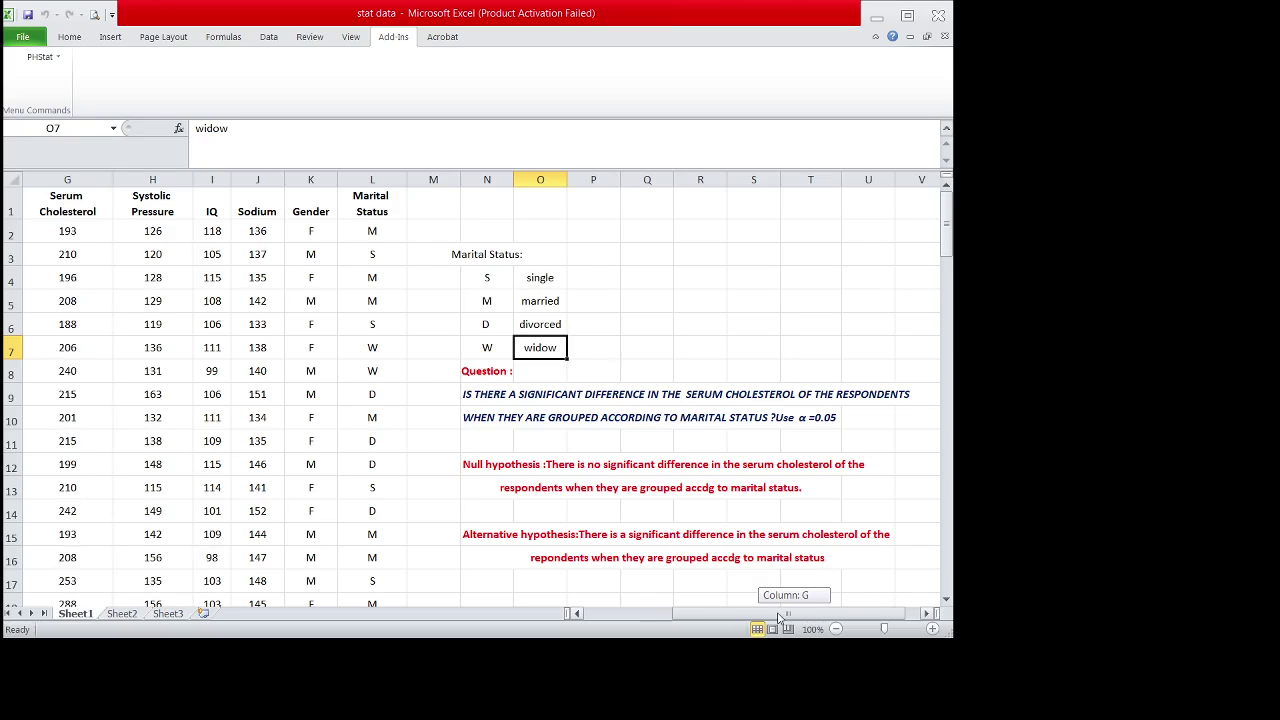
{"action": "left_click_drag", "start_coordinate": [780, 619], "coordinate": [750, 622]}
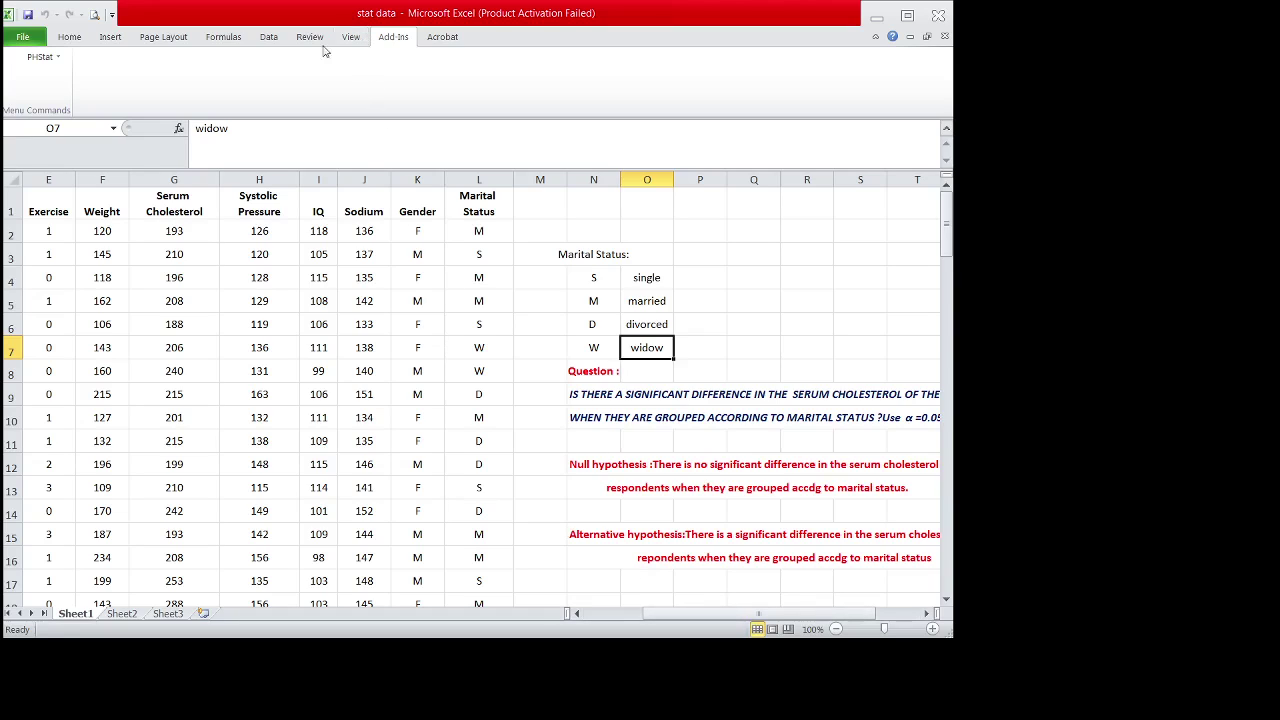
{"action": "left_click", "coordinate": [41, 57]}
{"action": "mouse_move", "coordinate": [53, 80]}
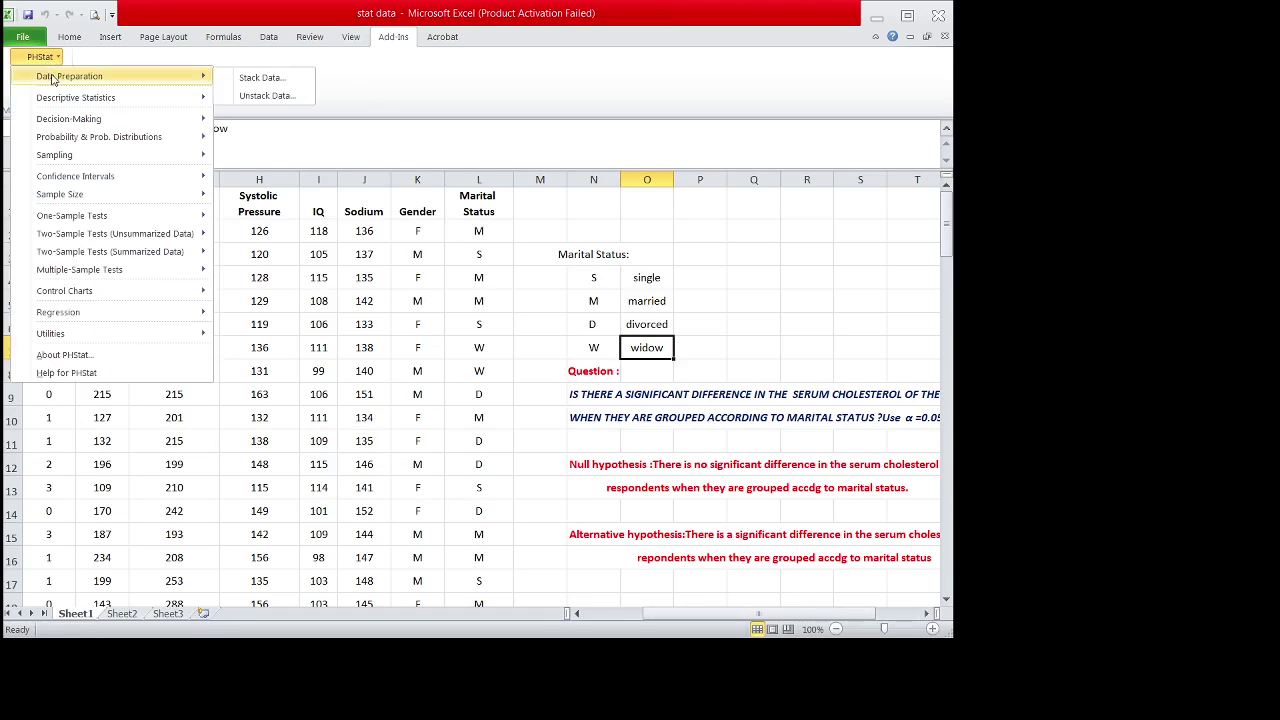
{"action": "left_click", "coordinate": [268, 96]}
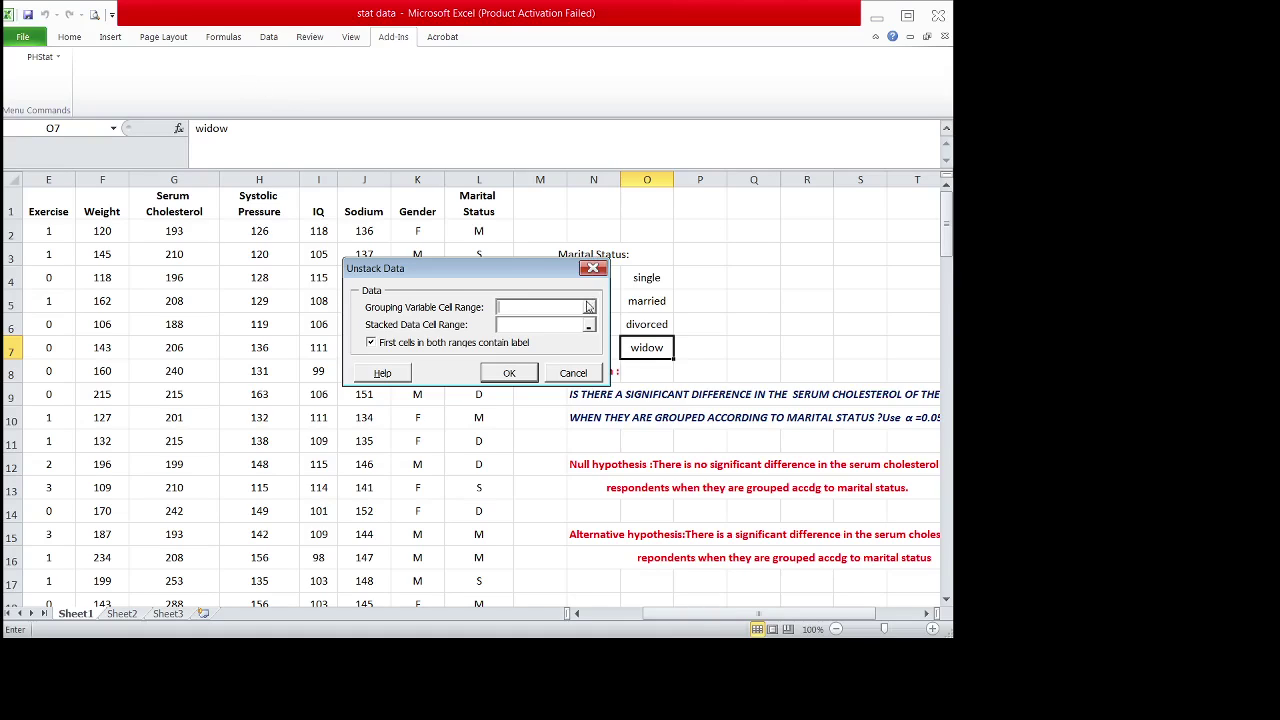
{"action": "left_click", "coordinate": [589, 309]}
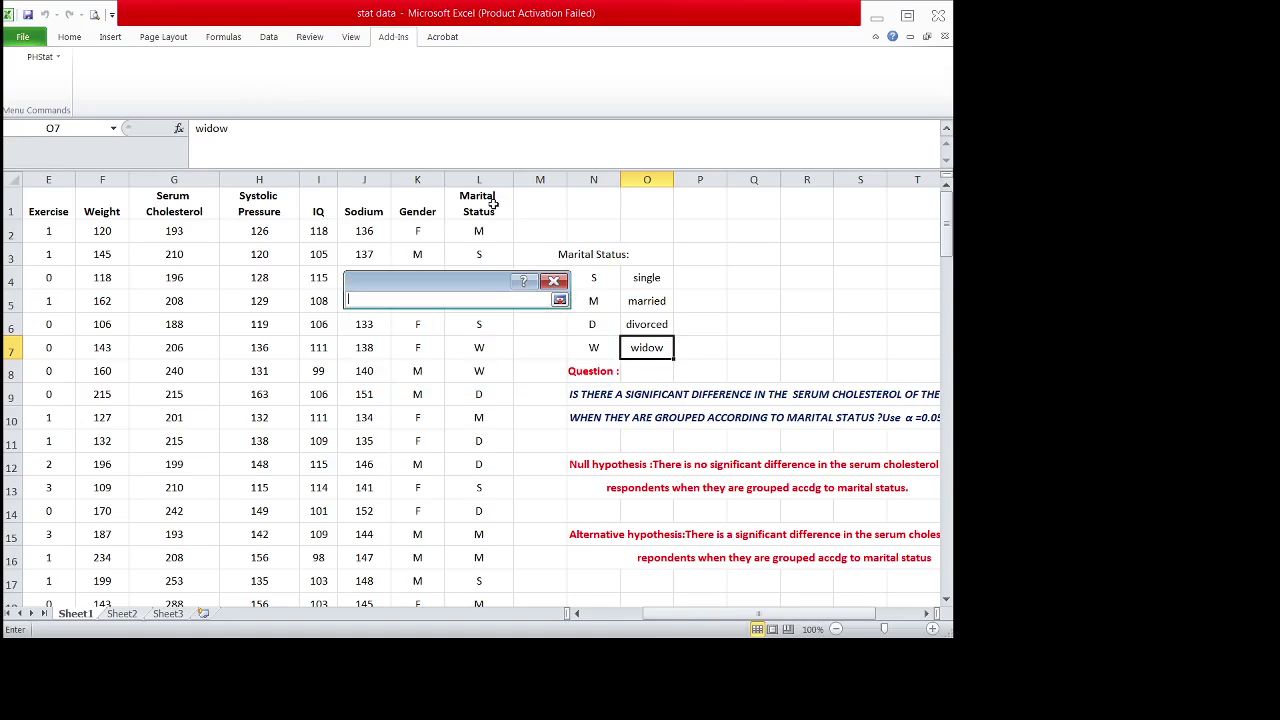
{"action": "left_click_drag", "start_coordinate": [492, 203], "coordinate": [480, 571]}
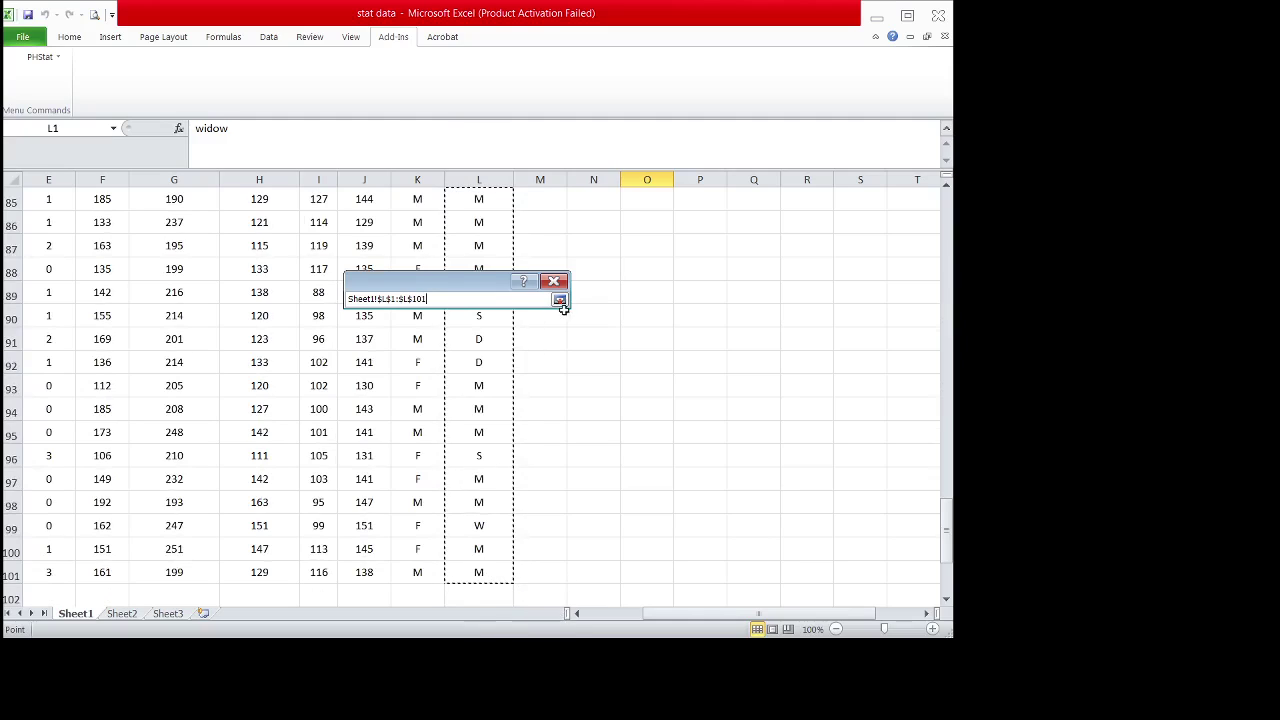
{"action": "left_click", "coordinate": [561, 303]}
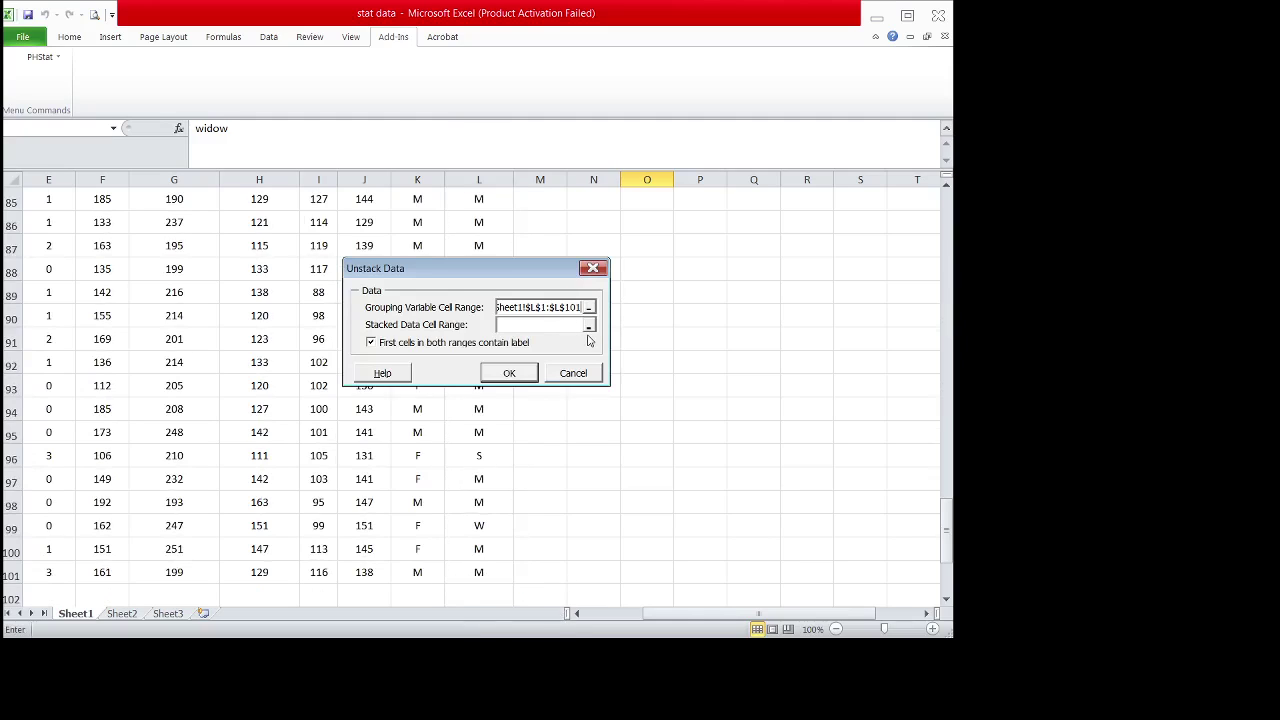
Set the stacked data range to the Serum Cholesterol column, Sheet1 G1:G101, and unstack the data
{"action": "left_click", "coordinate": [588, 325]}
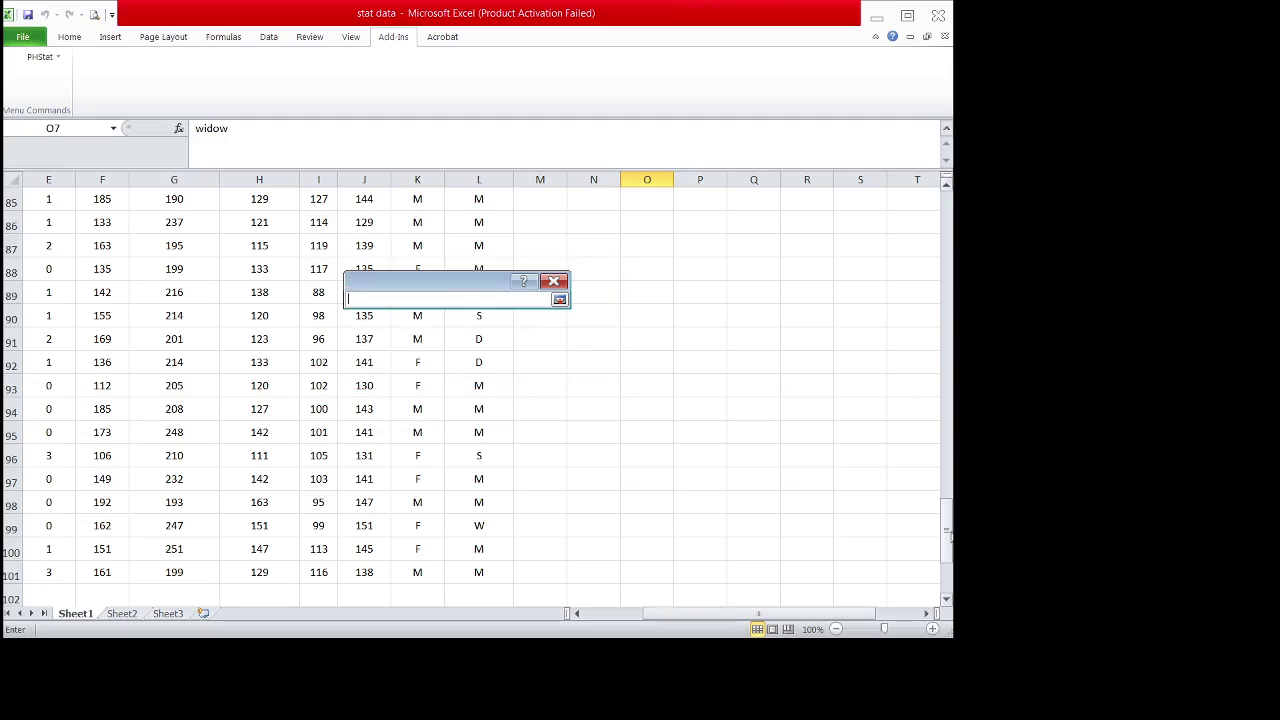
{"action": "left_click_drag", "start_coordinate": [947, 536], "coordinate": [947, 195]}
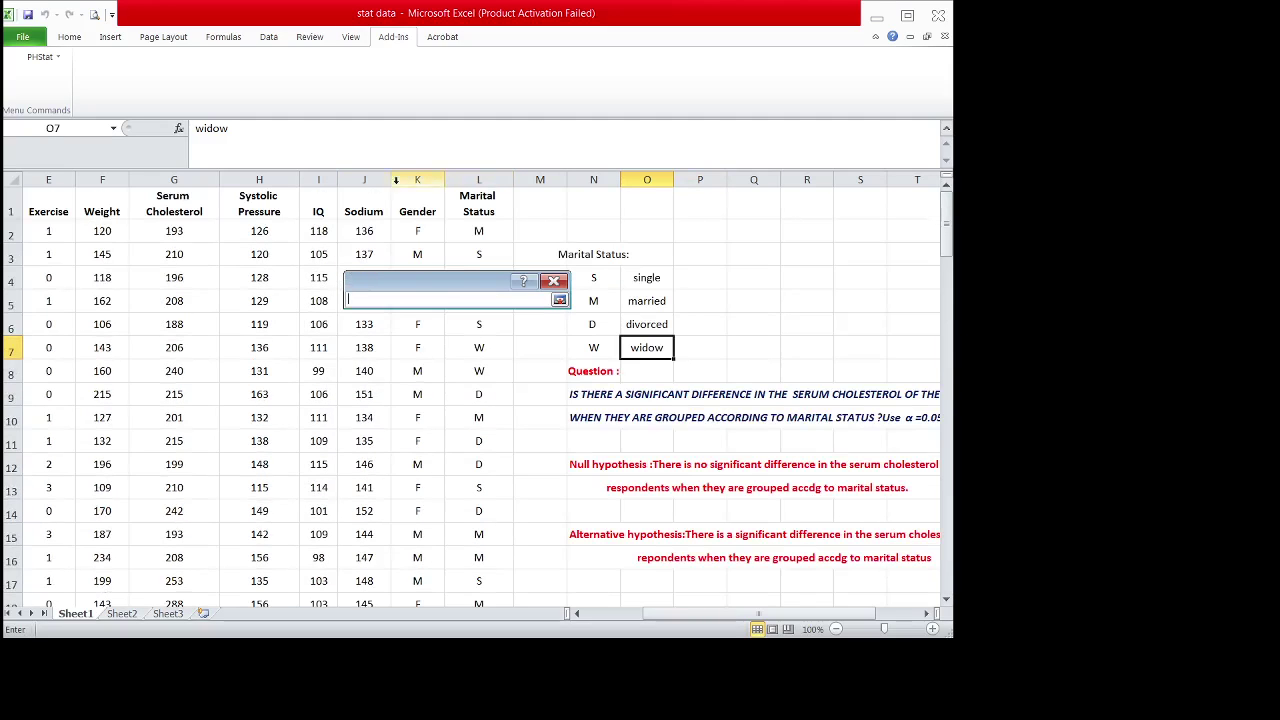
{"action": "left_click_drag", "start_coordinate": [196, 211], "coordinate": [189, 571]}
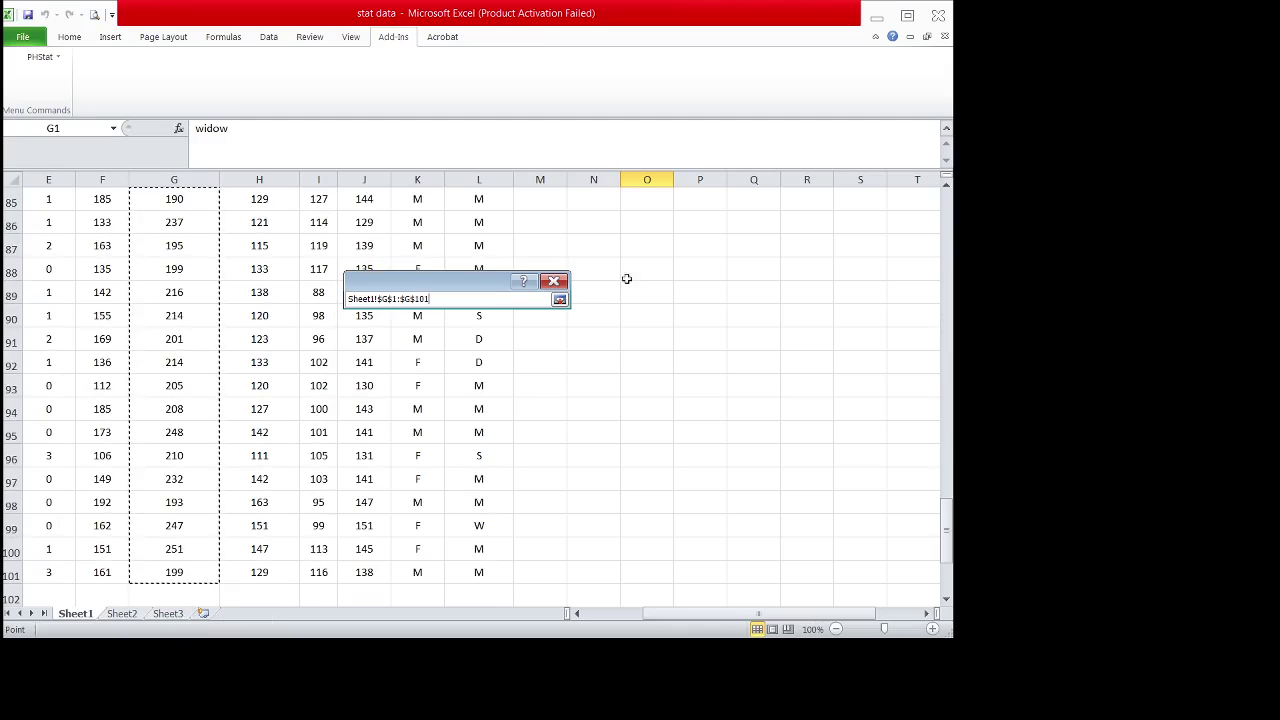
{"action": "left_click", "coordinate": [559, 299]}
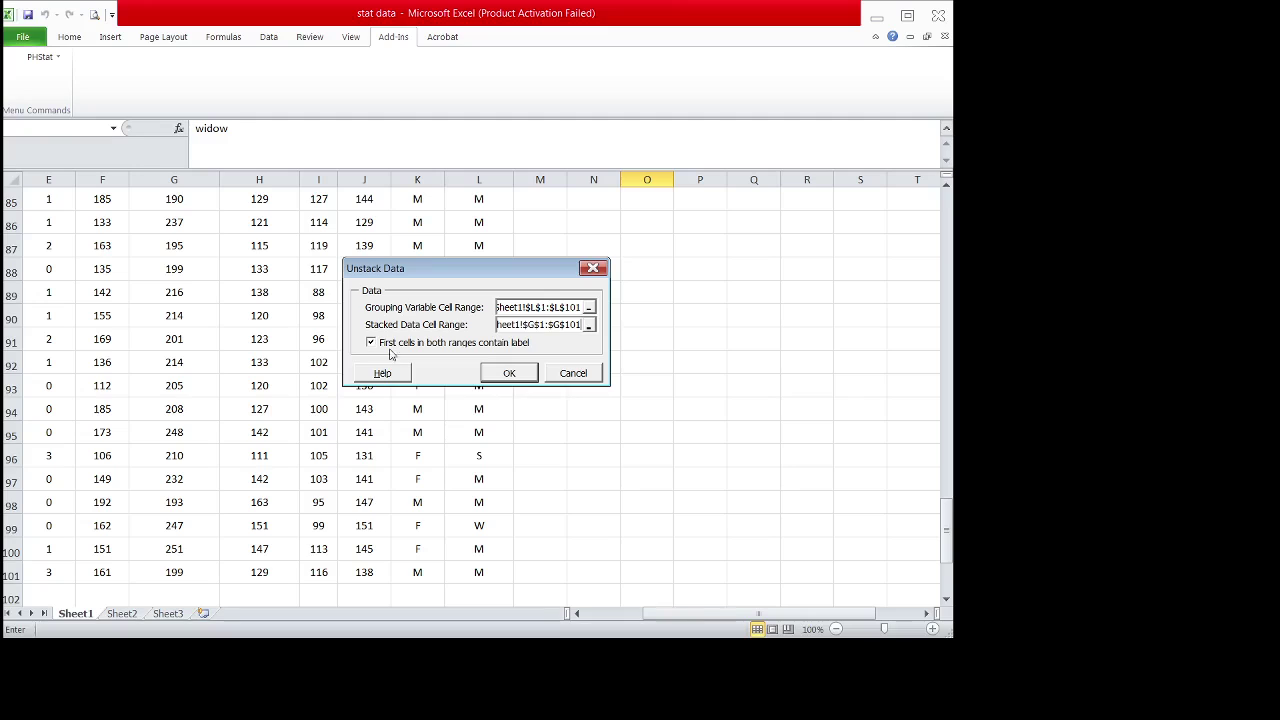
{"action": "left_click", "coordinate": [508, 374]}
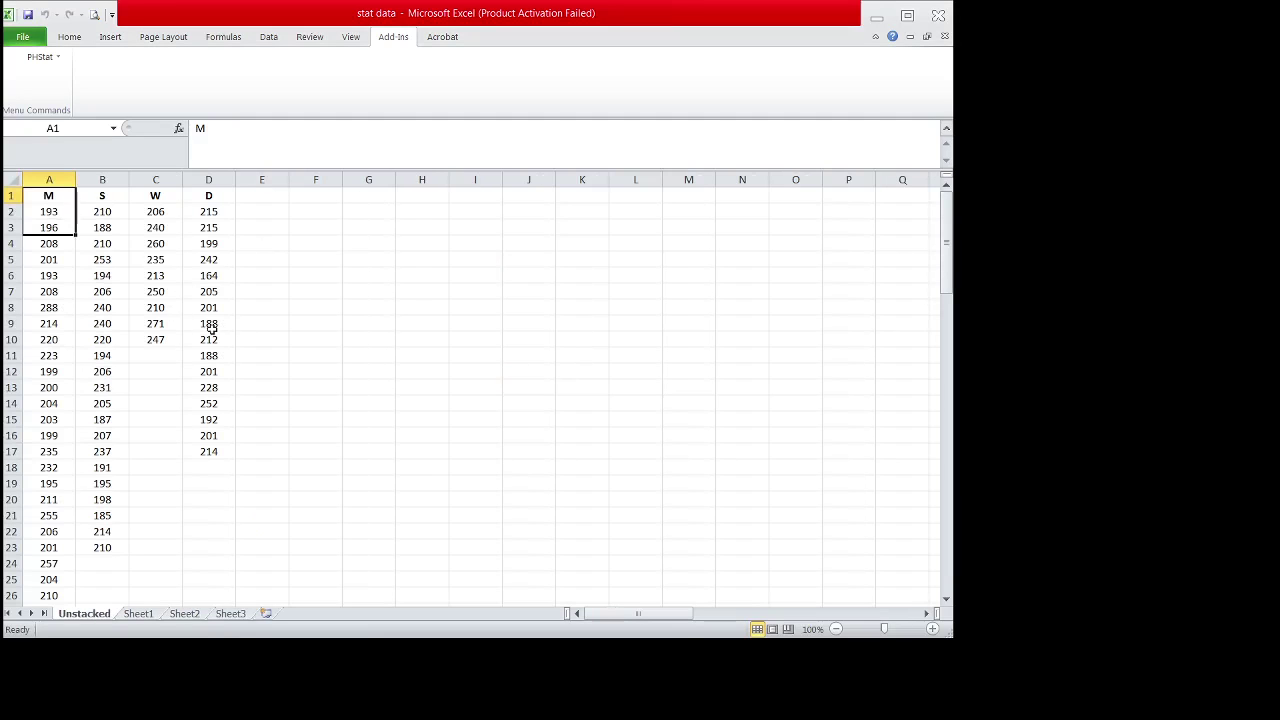
Review the M, S, W and D group headings on the Unstacked sheet one by one
{"action": "left_click", "coordinate": [60, 197]}
{"action": "left_click", "coordinate": [100, 198]}
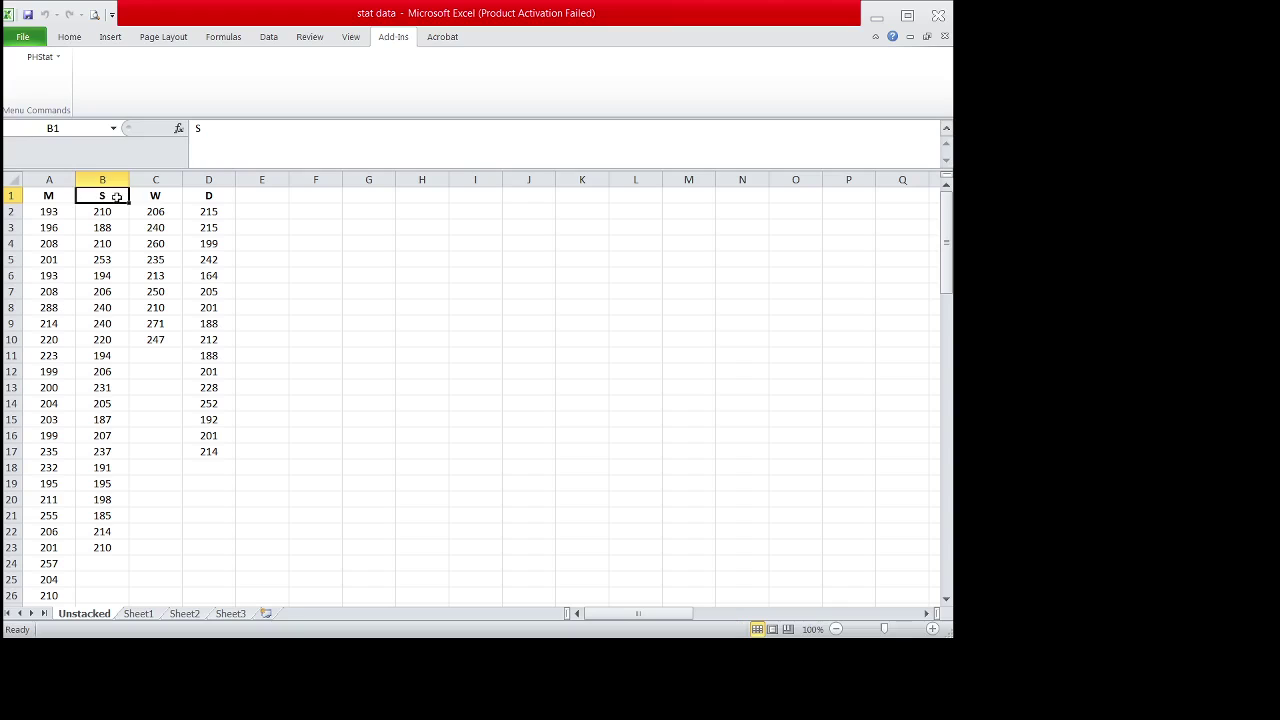
{"action": "left_click", "coordinate": [154, 196]}
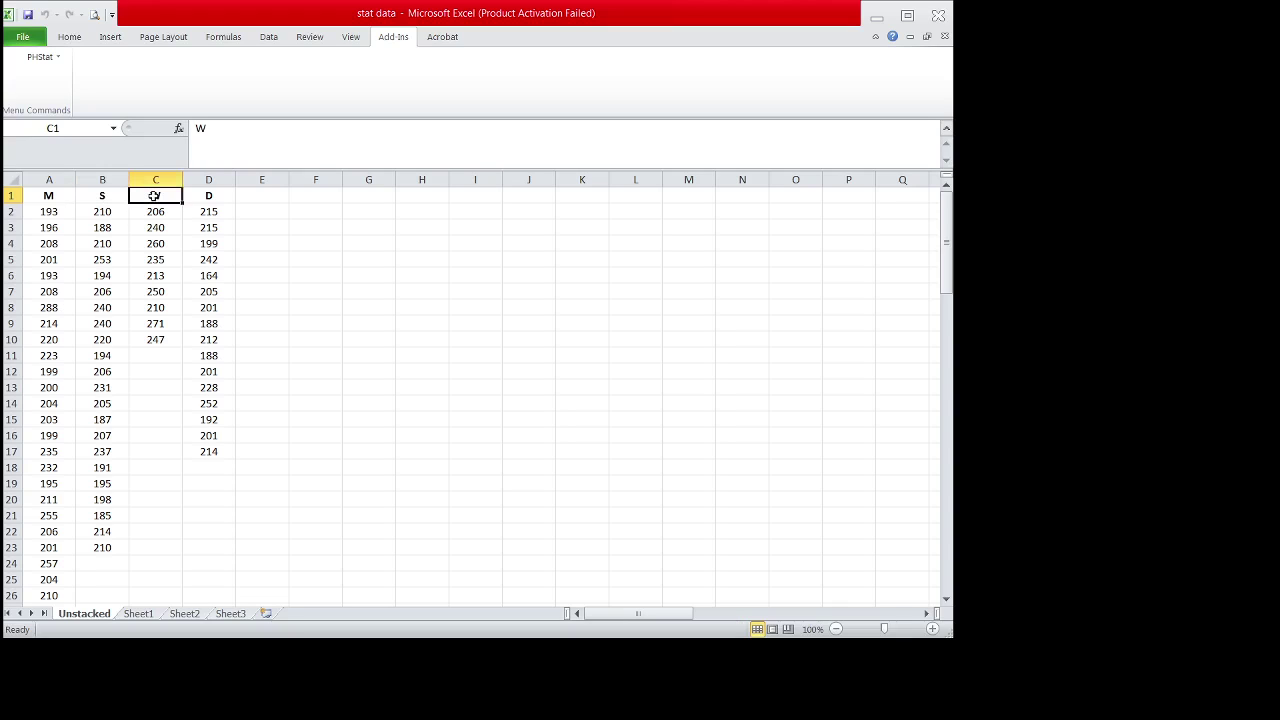
{"action": "left_click", "coordinate": [208, 197]}
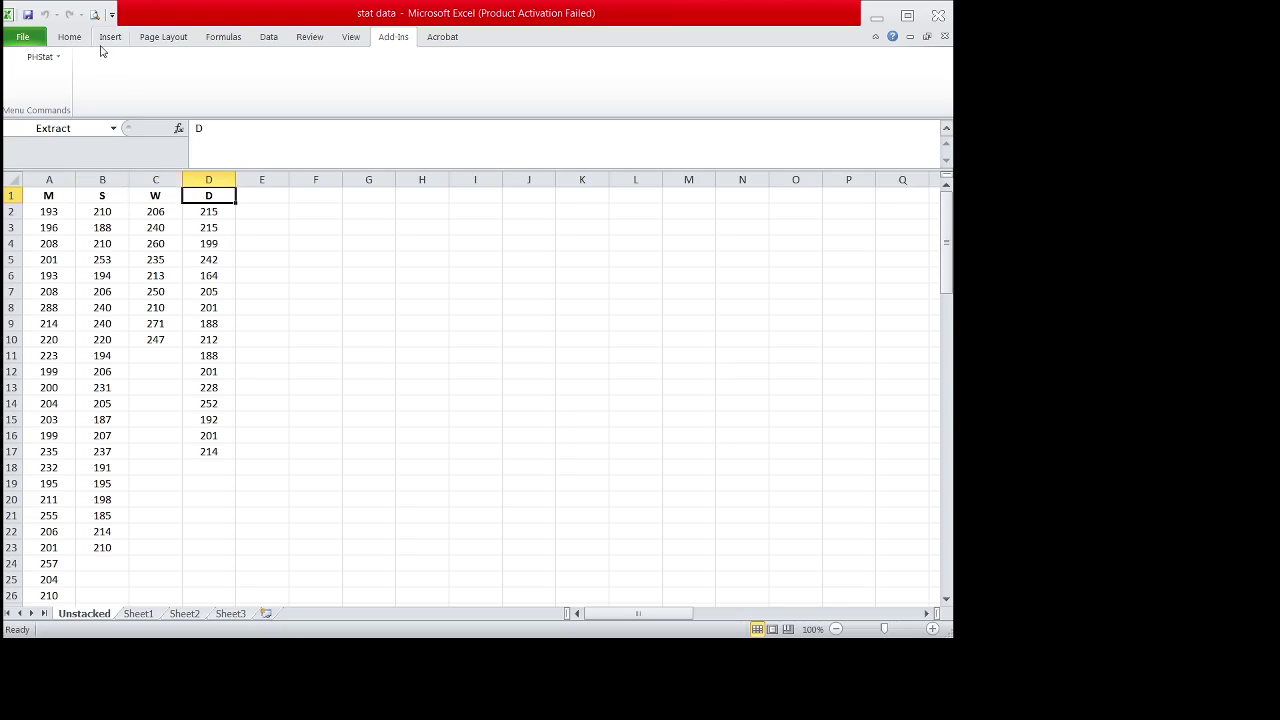
Run PHStat's One-Way ANOVA on Unstacked A1:D54 at 0.05 significance, with first-cell labels and the Tukey-Kramer procedure
{"action": "left_click", "coordinate": [42, 58]}
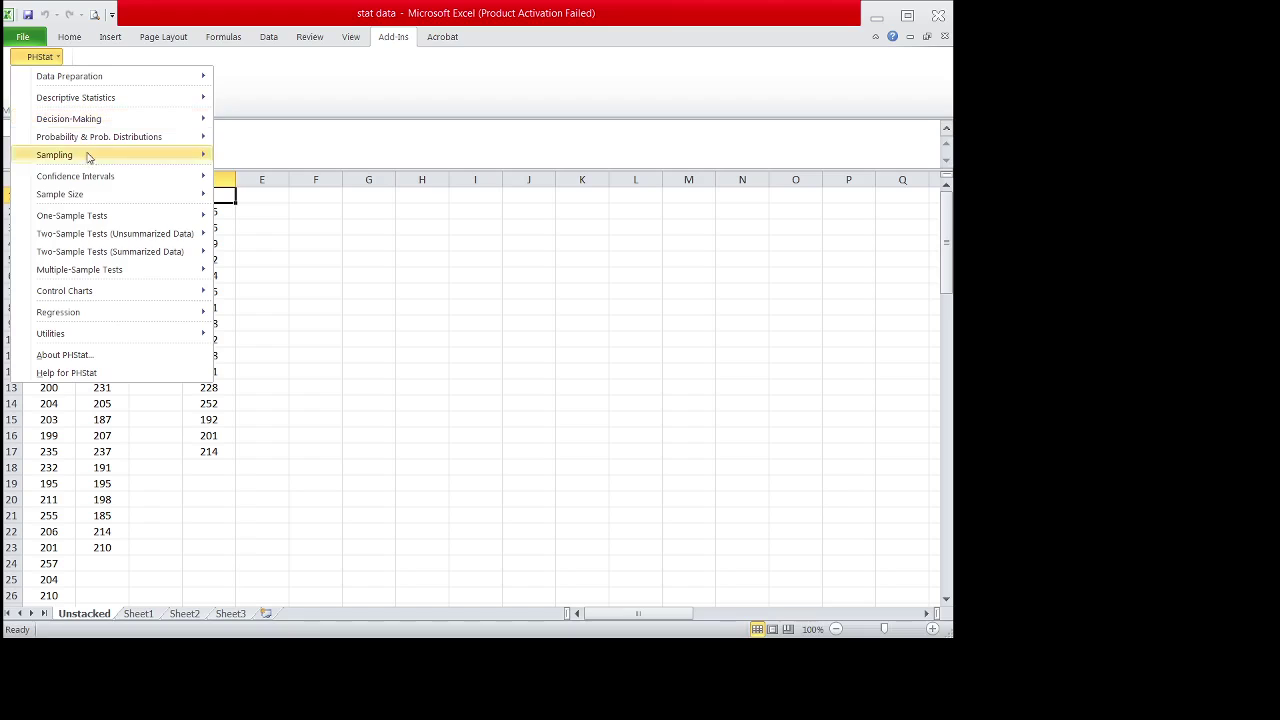
{"action": "mouse_move", "coordinate": [103, 274]}
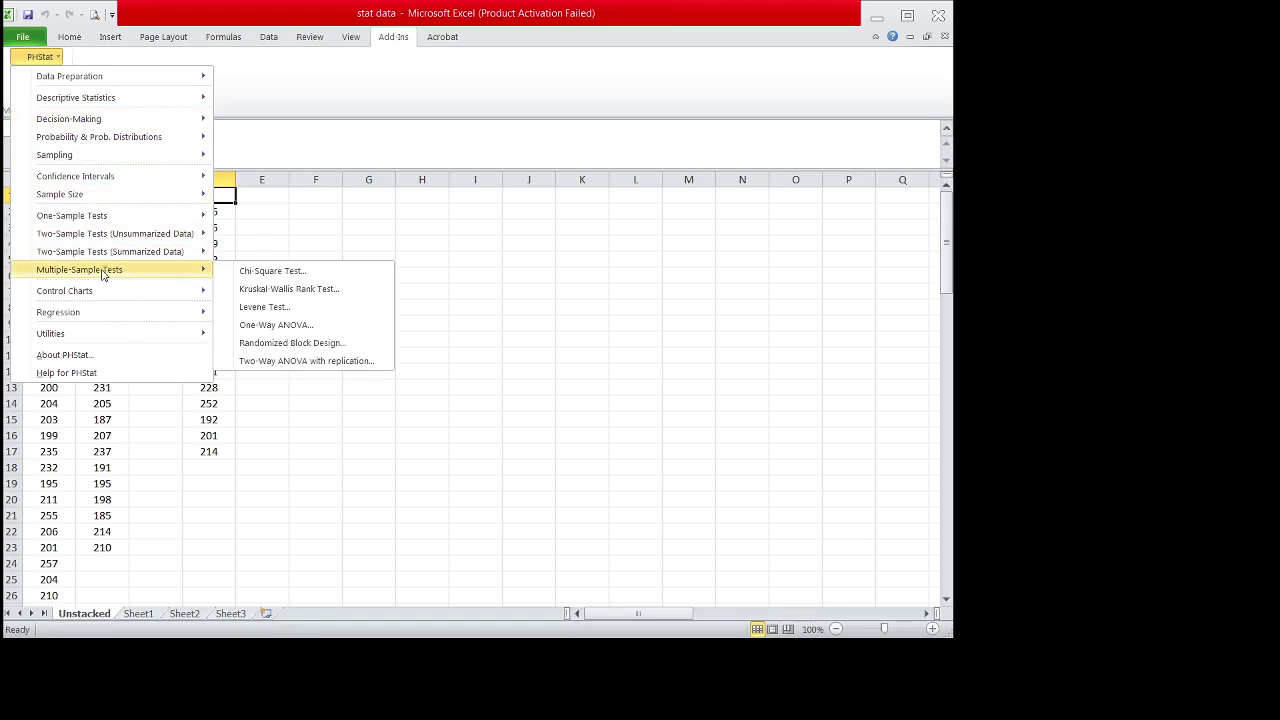
{"action": "left_click", "coordinate": [275, 325]}
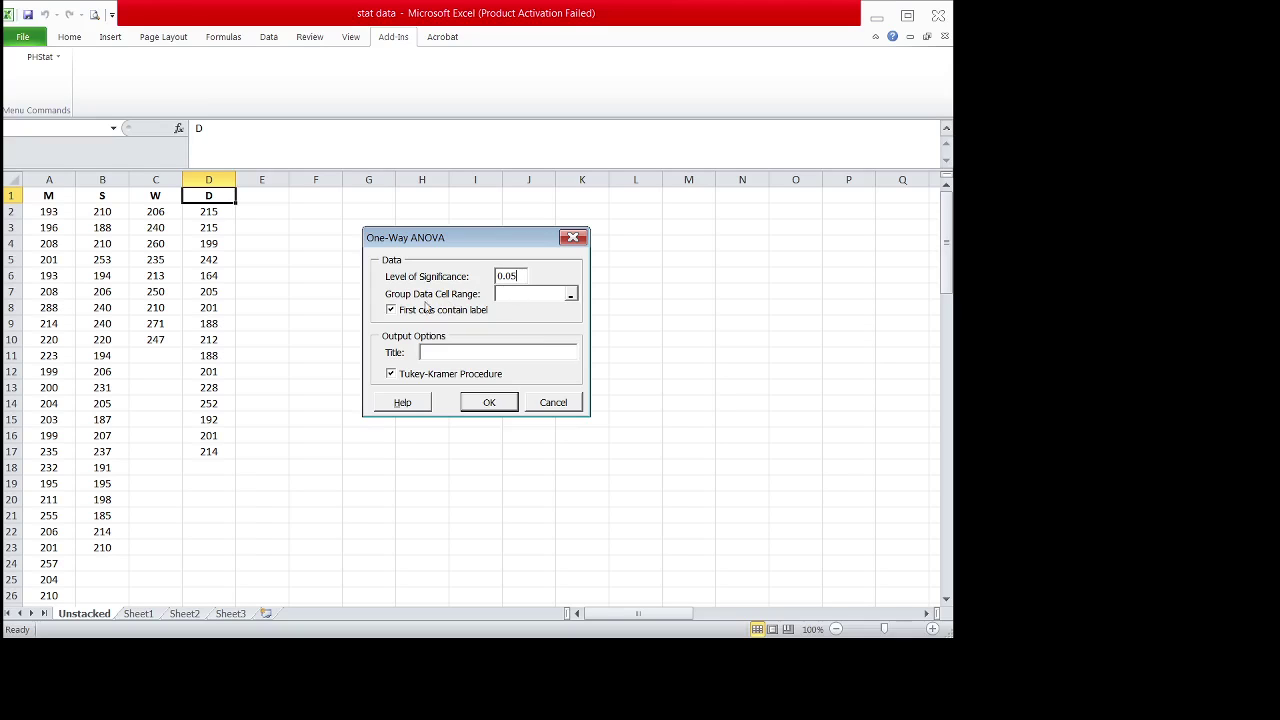
{"action": "left_click", "coordinate": [570, 296]}
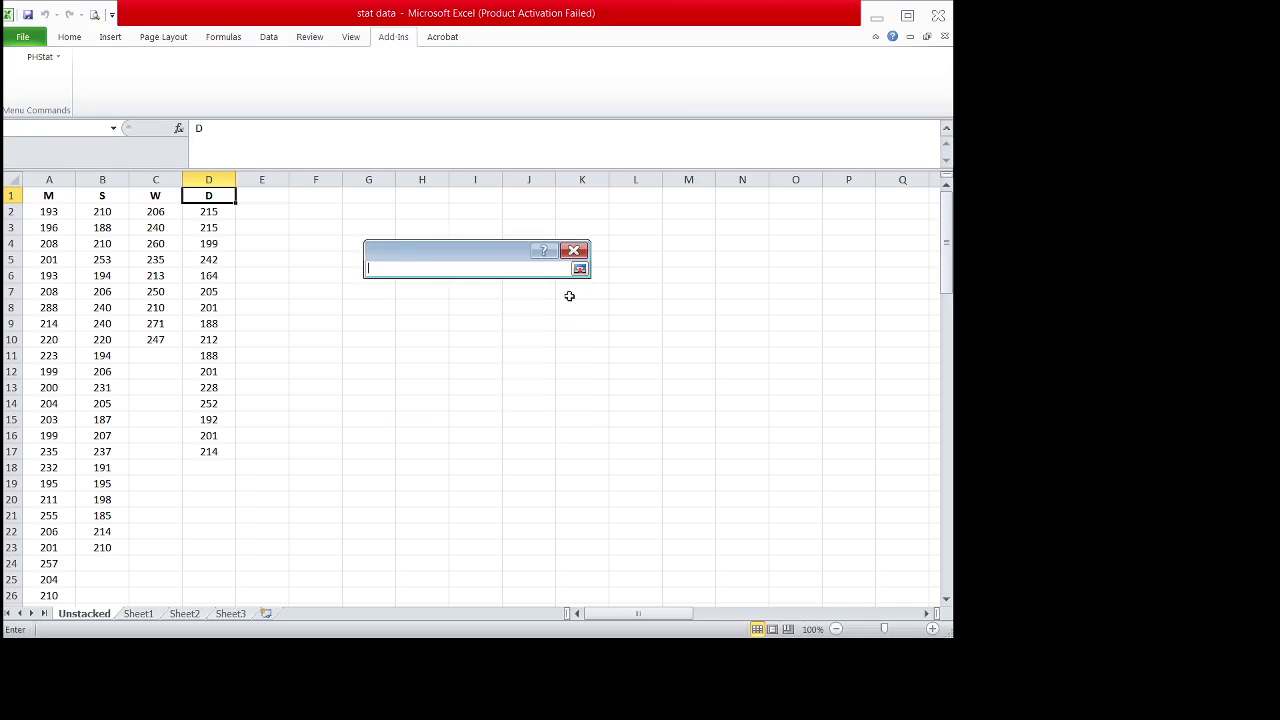
{"action": "left_click", "coordinate": [47, 195]}
{"action": "left_click_drag", "start_coordinate": [47, 195], "coordinate": [189, 543]}
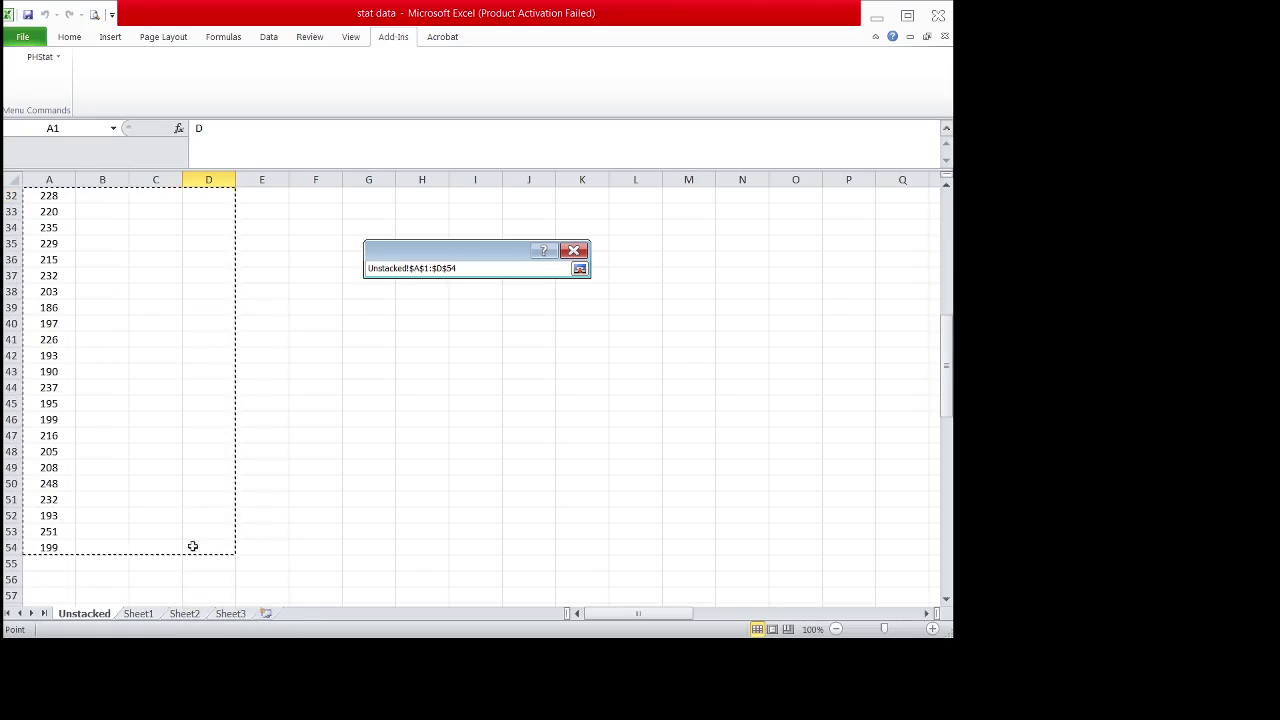
{"action": "left_click", "coordinate": [579, 268]}
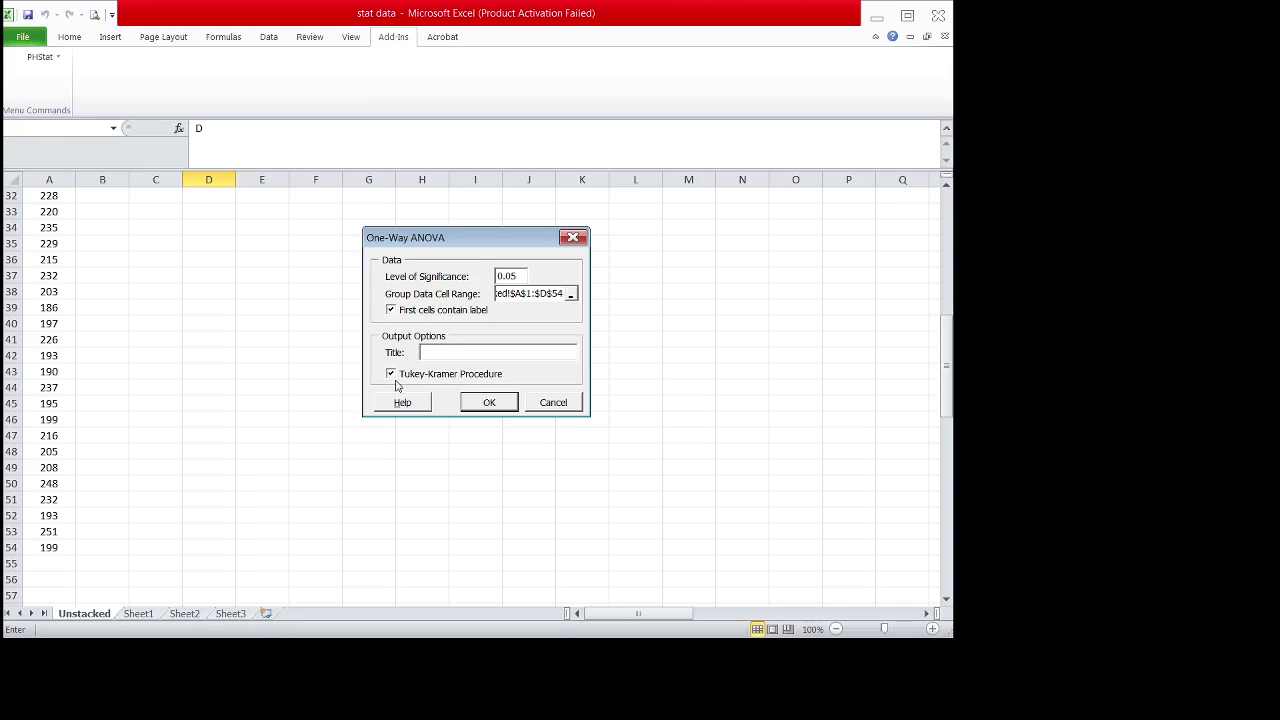
{"action": "left_click", "coordinate": [489, 403]}
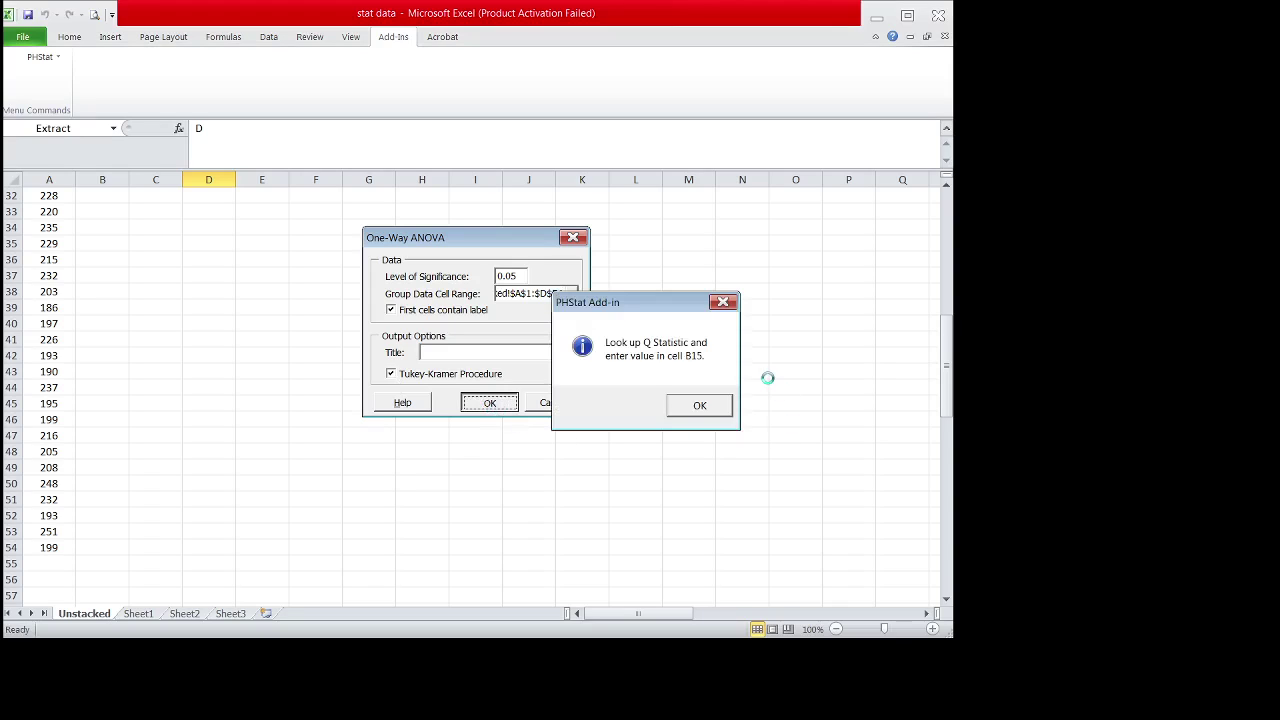
{"action": "left_click", "coordinate": [700, 406]}
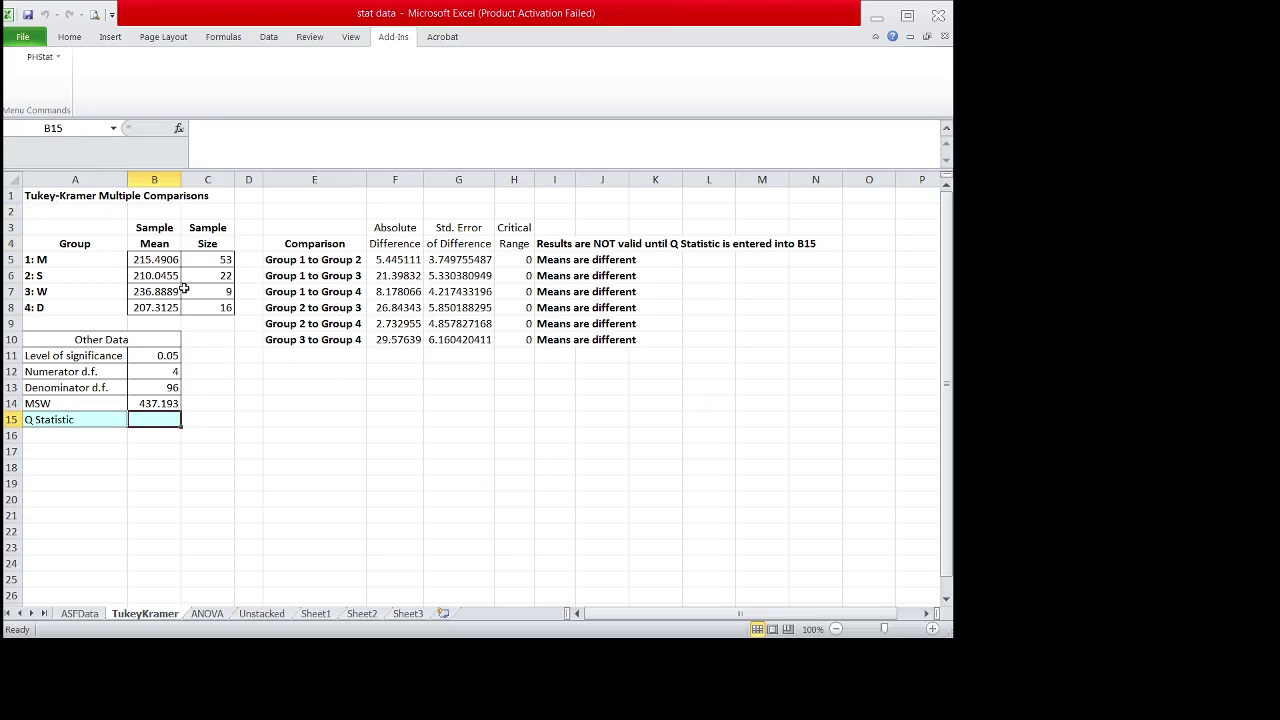
Review the counts for the M, S, W and D groups in the ANOVA sheet's summary table
{"action": "left_click", "coordinate": [208, 614]}
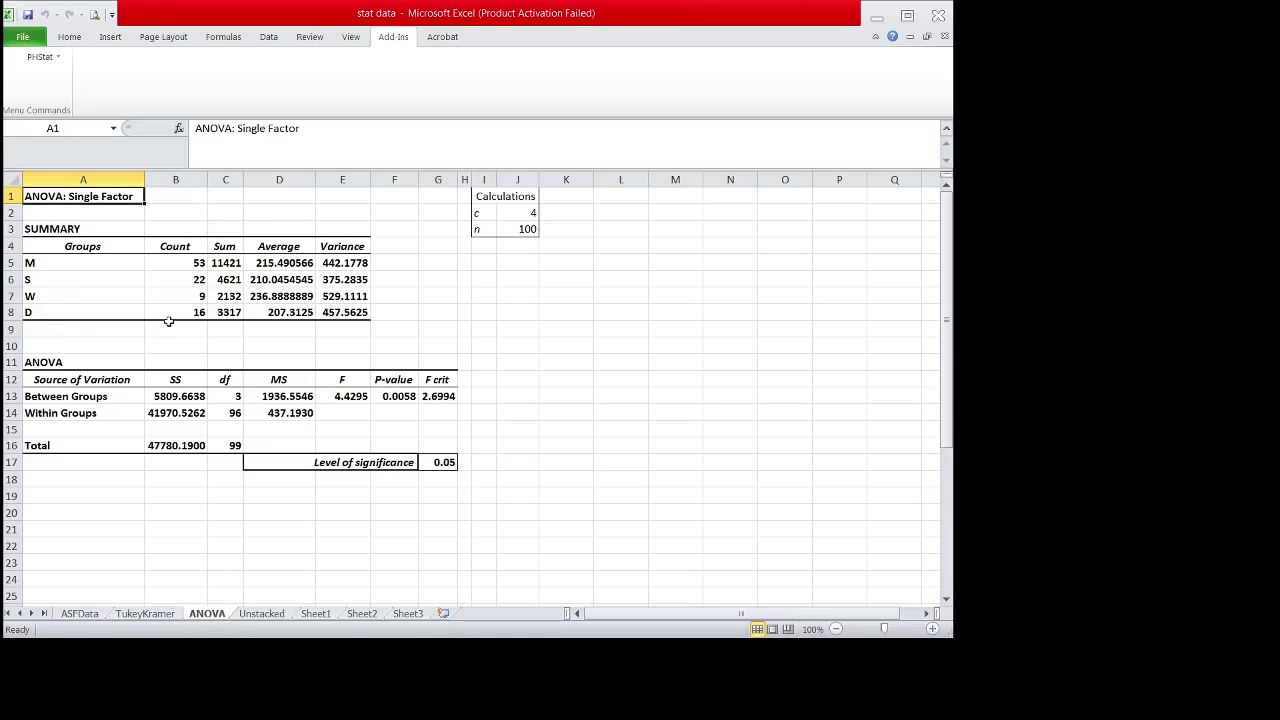
{"action": "left_click", "coordinate": [172, 264]}
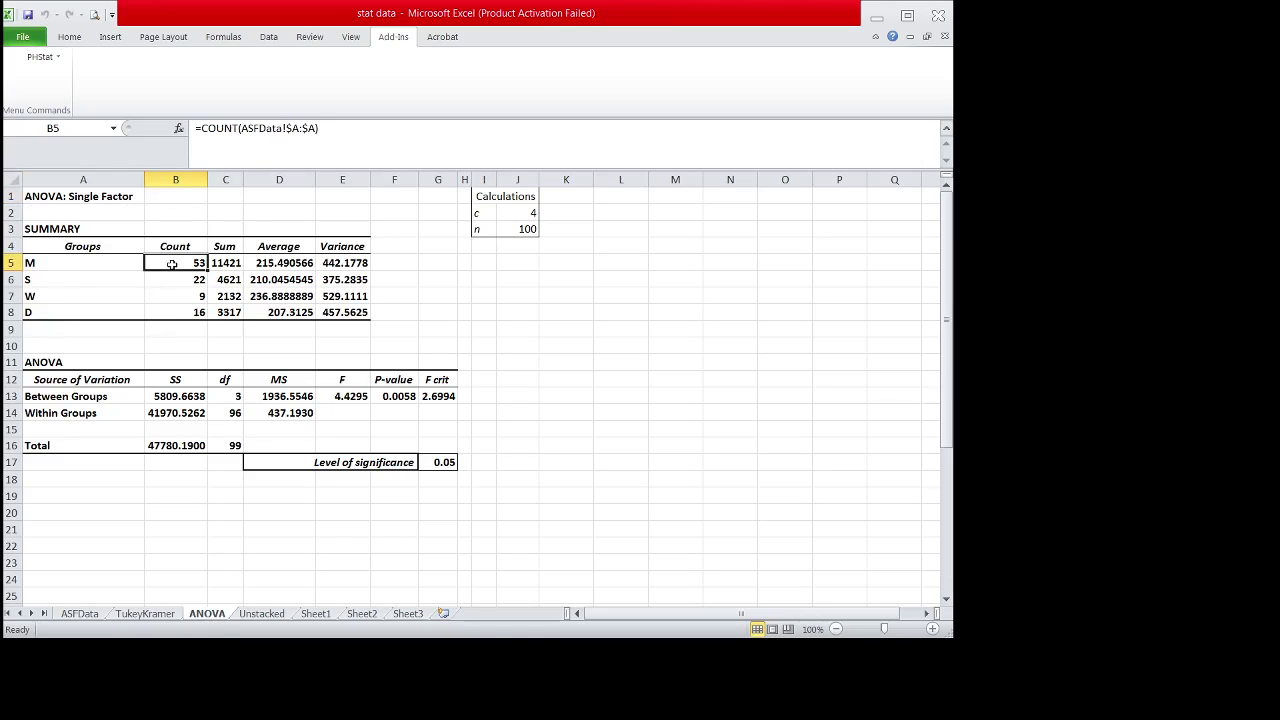
{"action": "left_click", "coordinate": [89, 263]}
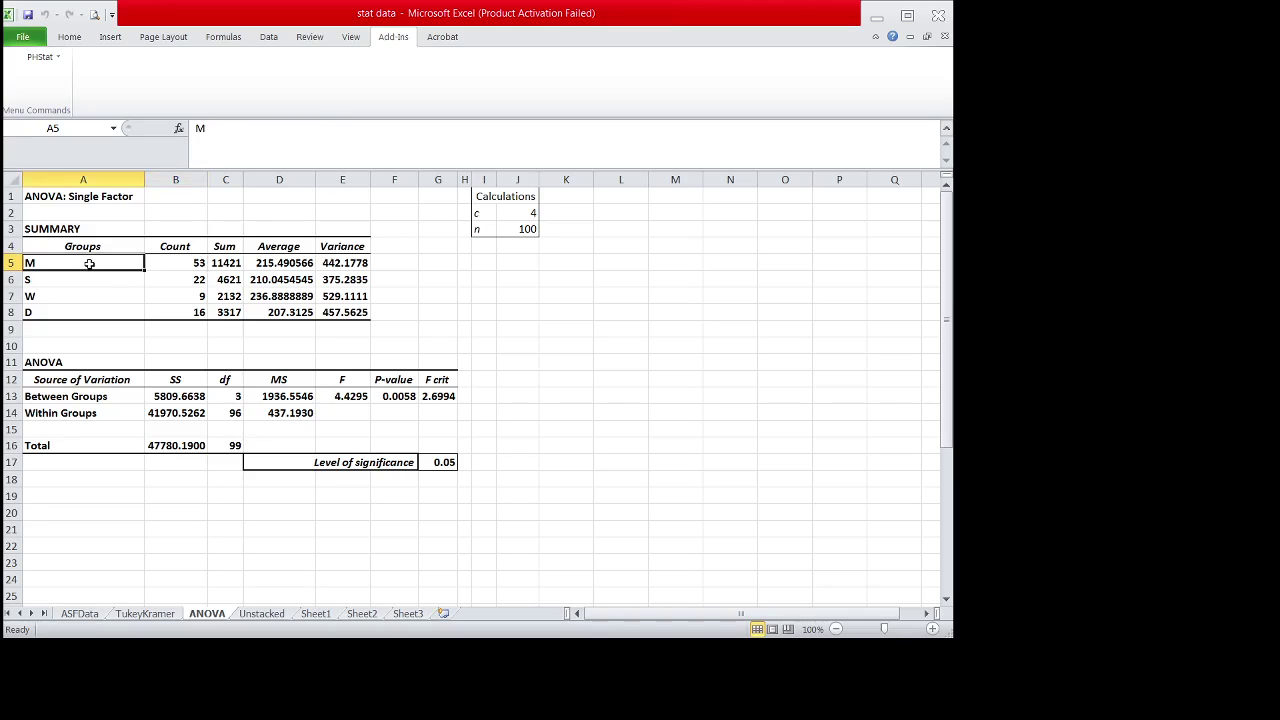
{"action": "left_click", "coordinate": [162, 282]}
{"action": "left_click", "coordinate": [96, 272]}
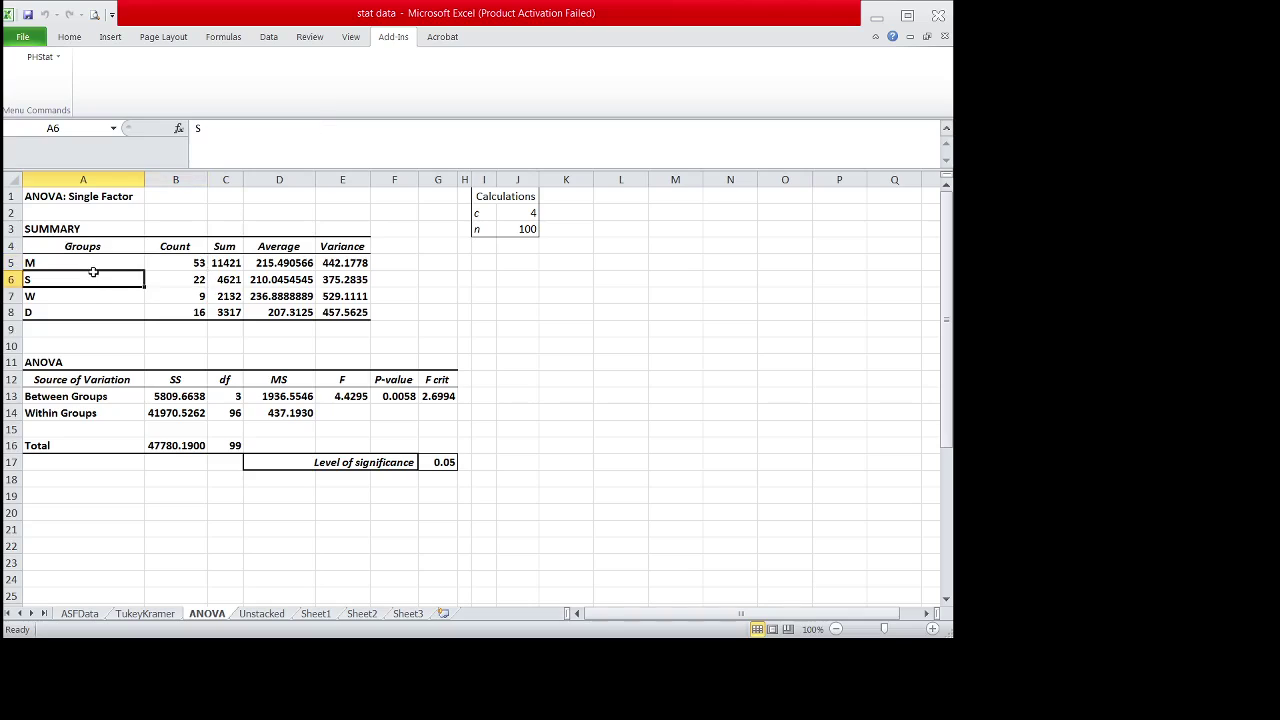
{"action": "left_click", "coordinate": [157, 294]}
{"action": "left_click", "coordinate": [111, 295]}
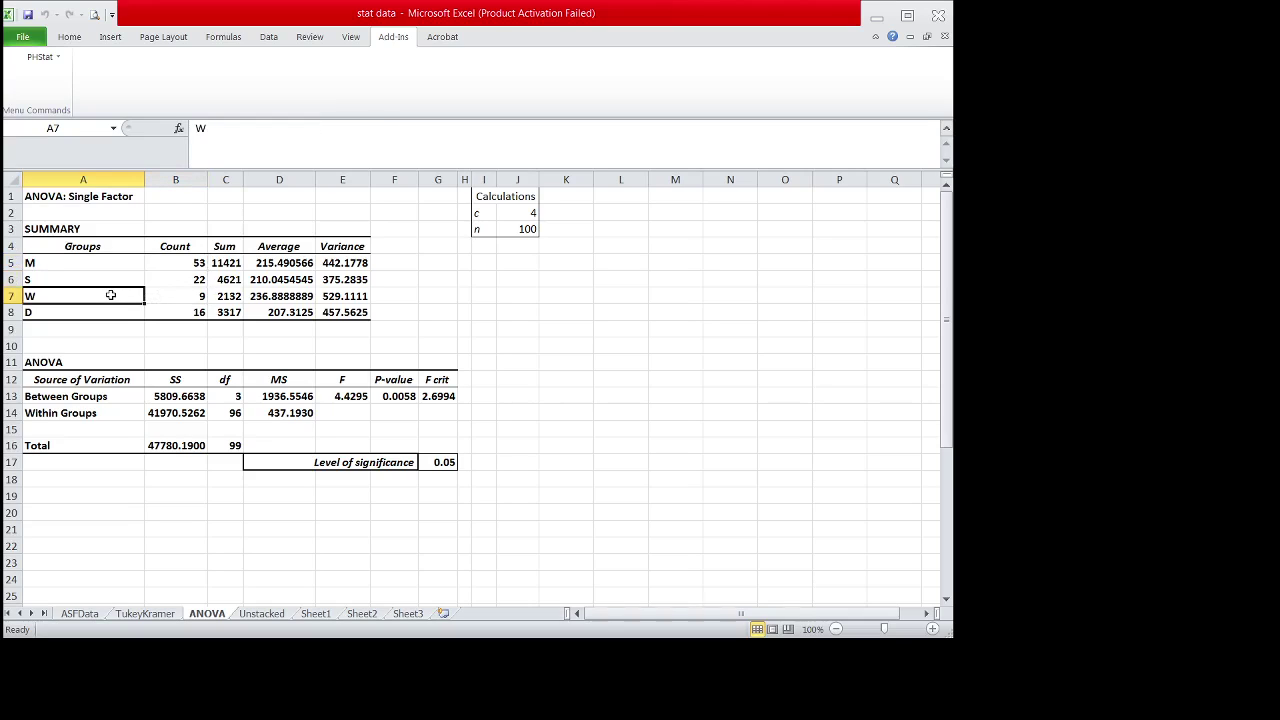
{"action": "left_click", "coordinate": [161, 312]}
{"action": "left_click", "coordinate": [112, 311]}
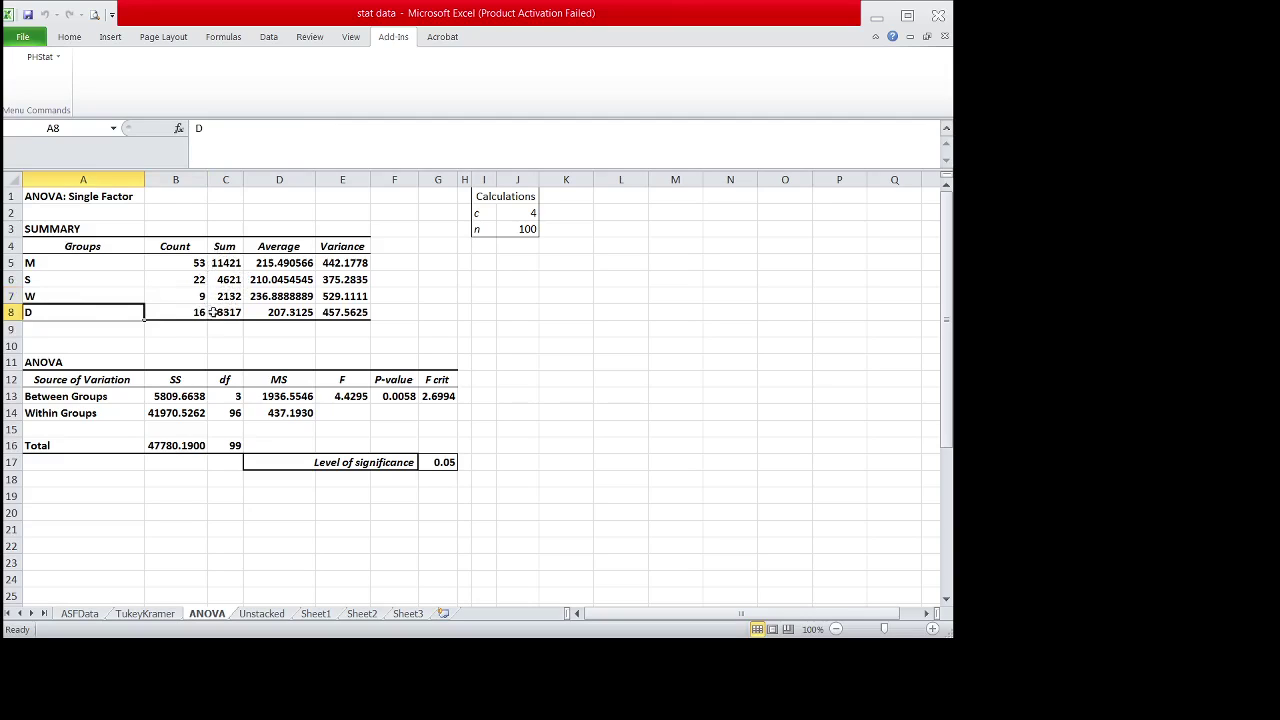
Examine the average serum cholesterol of each marital status group in the ANOVA summary table
{"action": "left_click", "coordinate": [267, 247]}
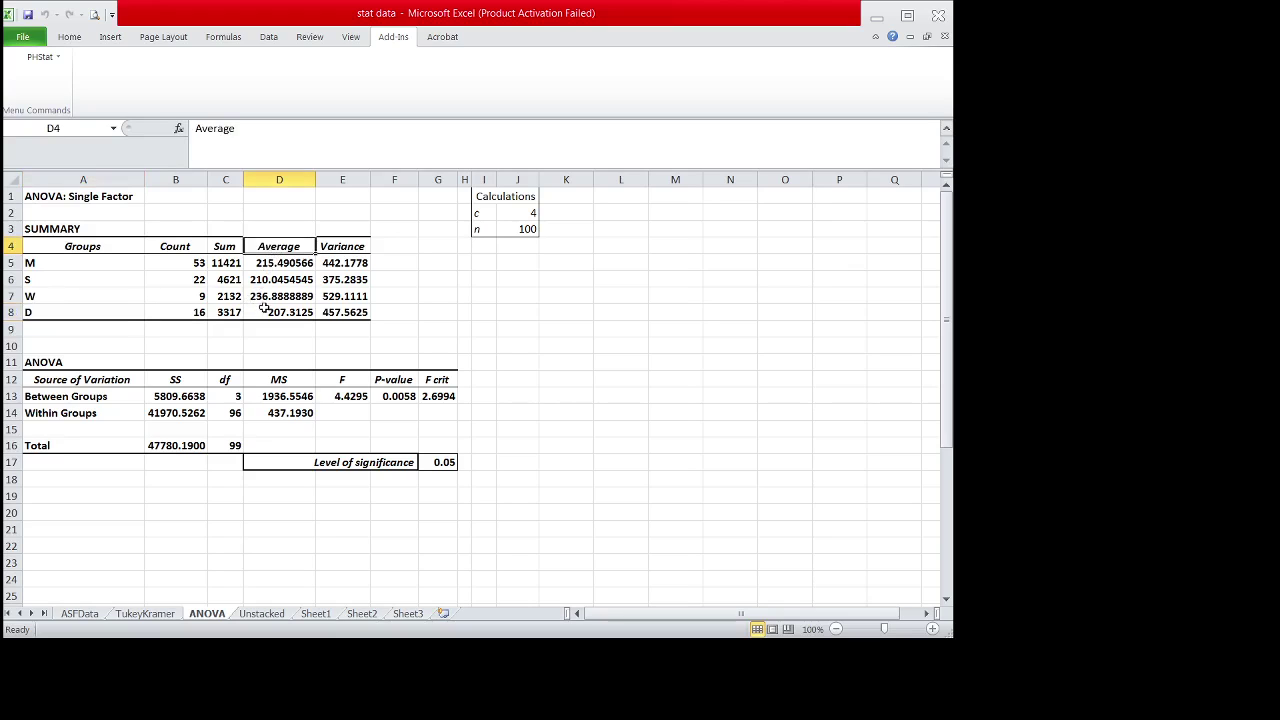
{"action": "left_click", "coordinate": [264, 263]}
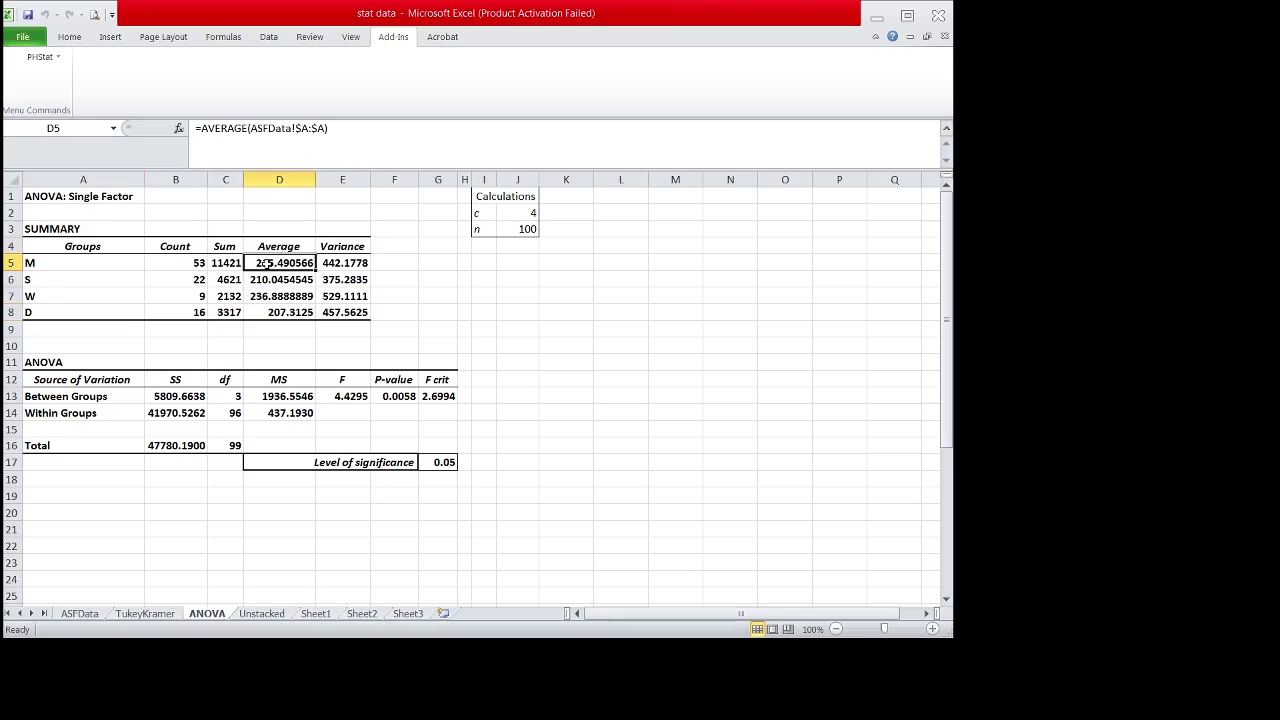
{"action": "left_click", "coordinate": [274, 280]}
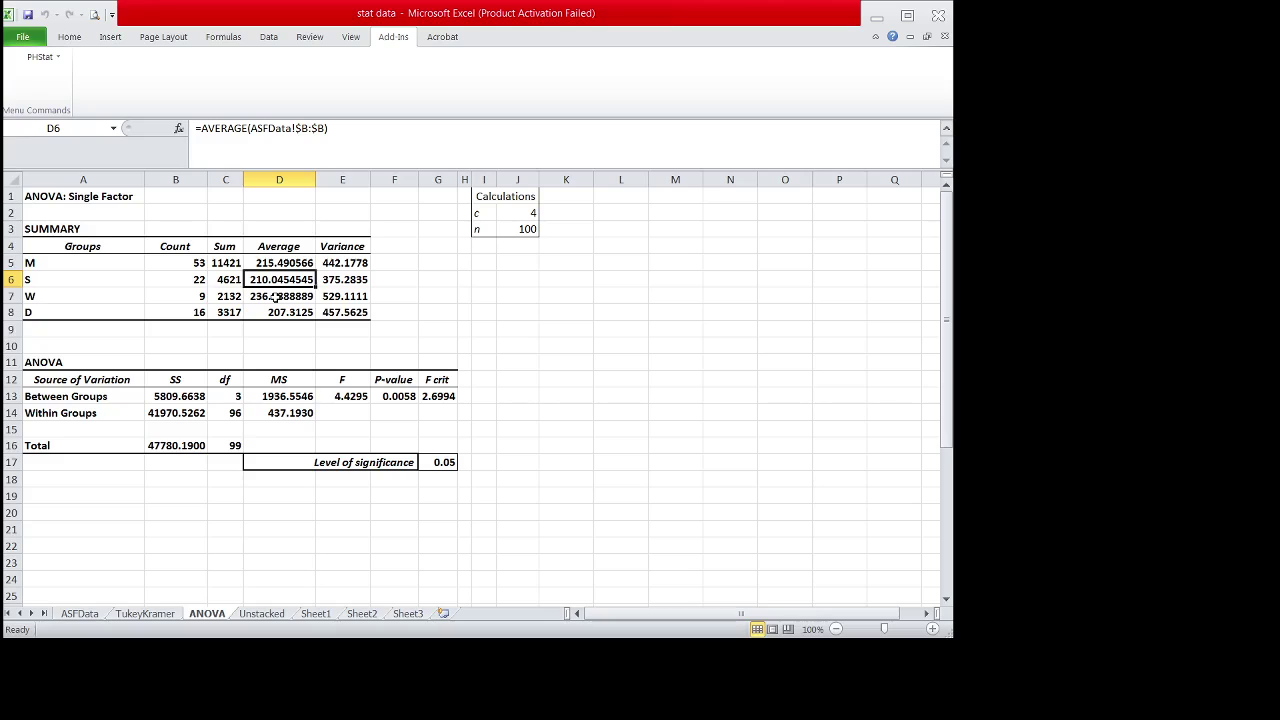
{"action": "left_click", "coordinate": [274, 296]}
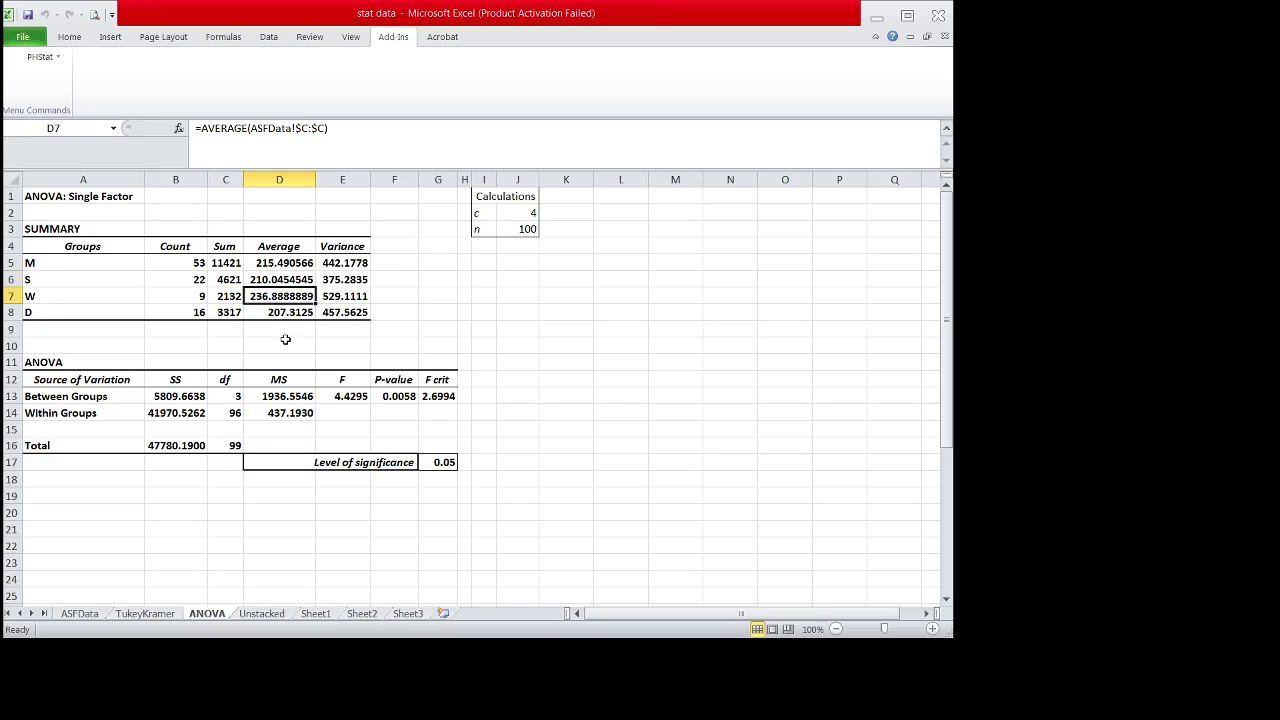
{"action": "left_click", "coordinate": [281, 312]}
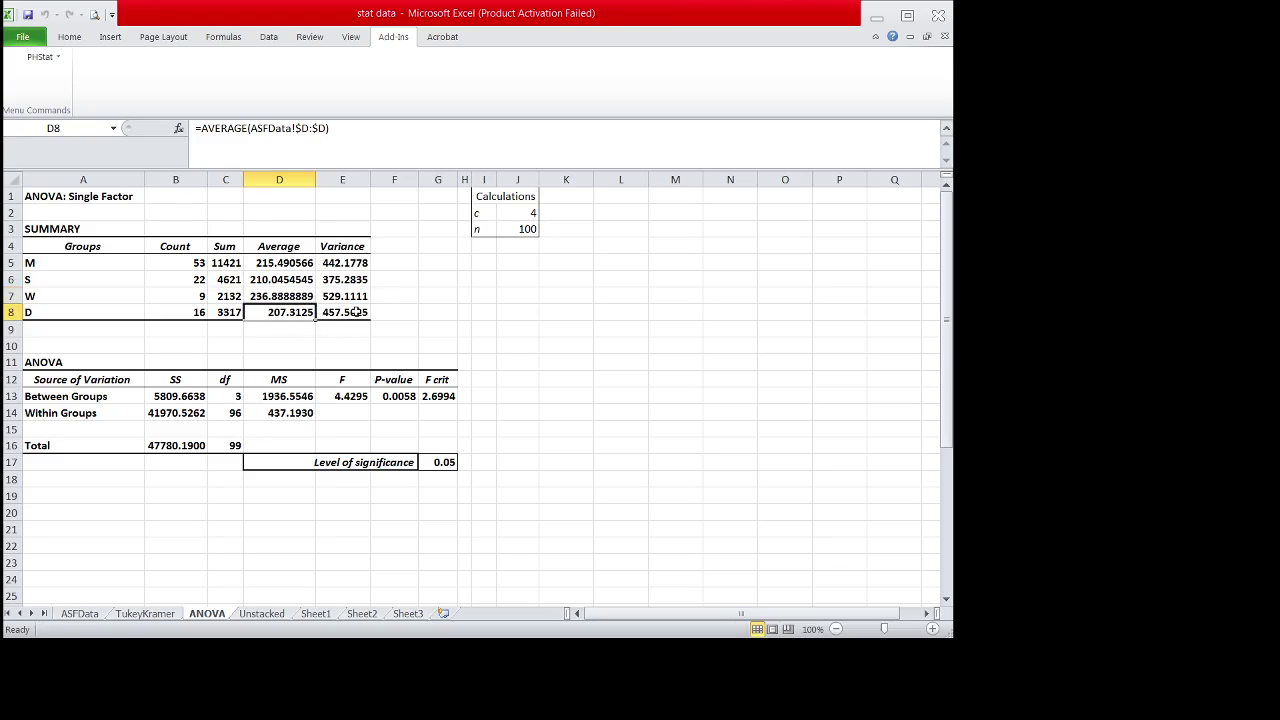
{"action": "scroll", "coordinate": [340, 318], "scroll_direction": "down", "scroll_amount": 1}
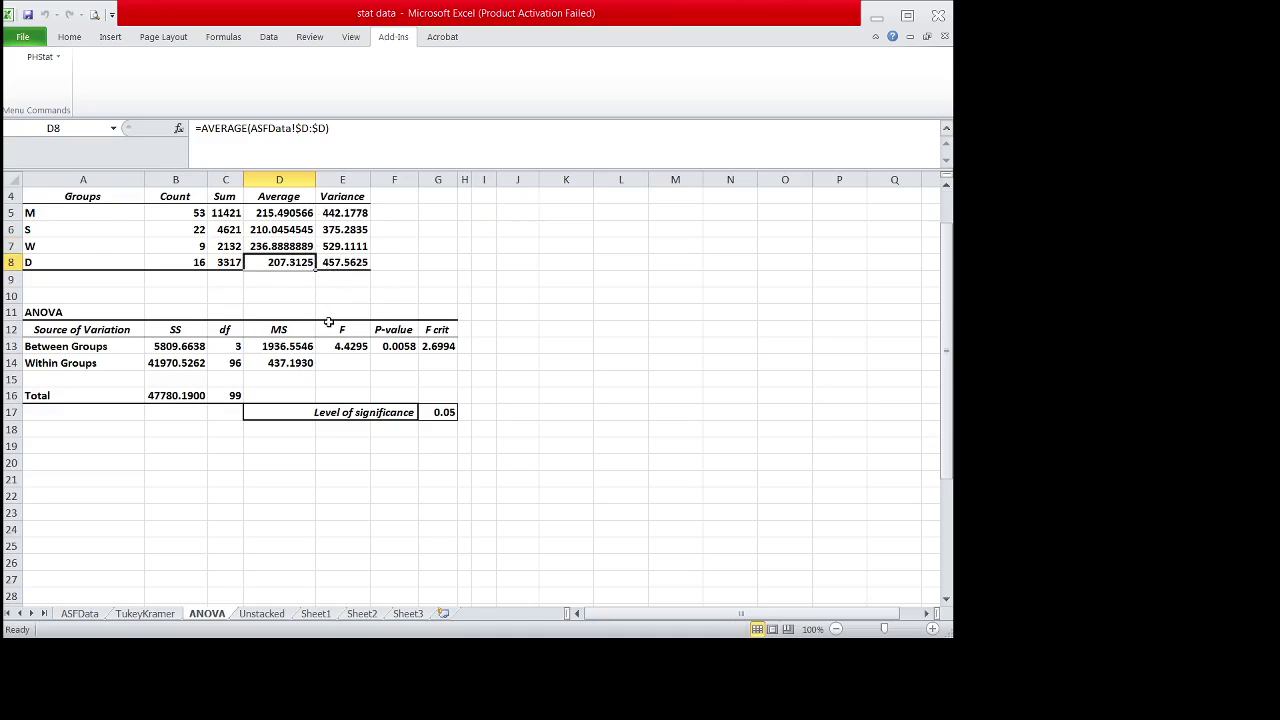
{"action": "scroll", "coordinate": [328, 321], "scroll_direction": "up", "scroll_amount": 1}
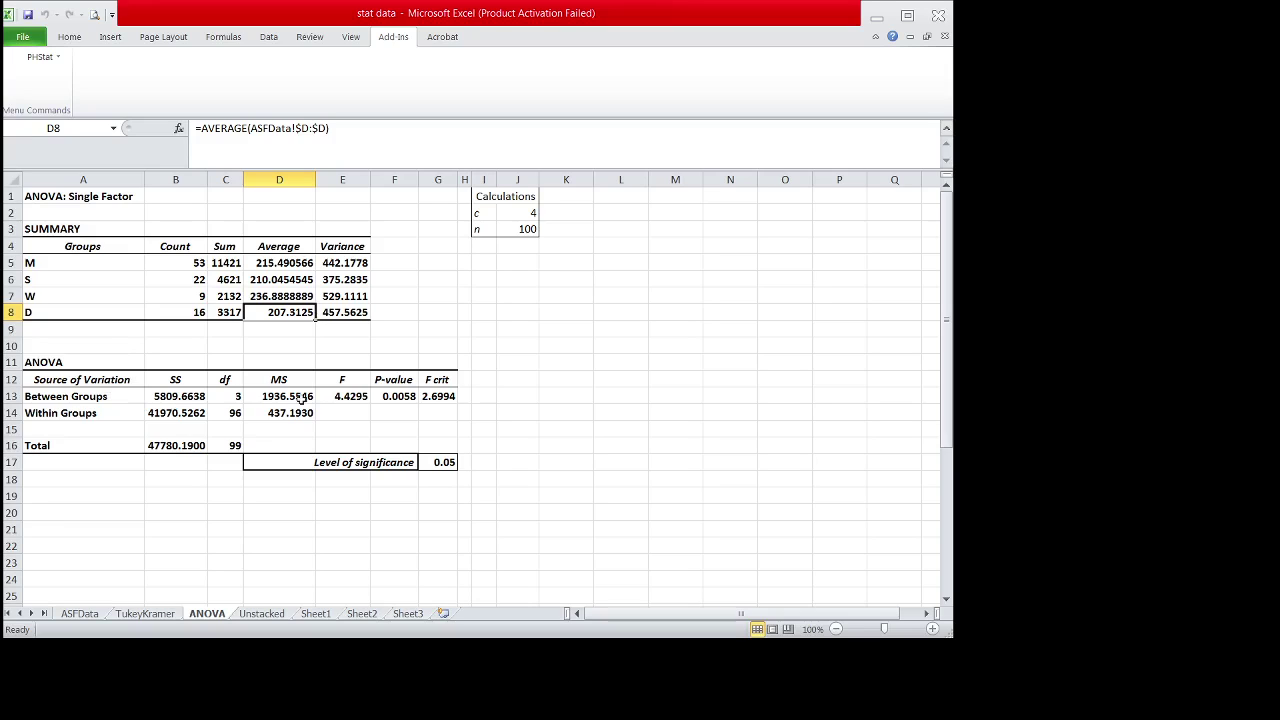
Compare the between-groups P-value in F13 with the level of significance in G17
{"action": "left_click", "coordinate": [402, 396]}
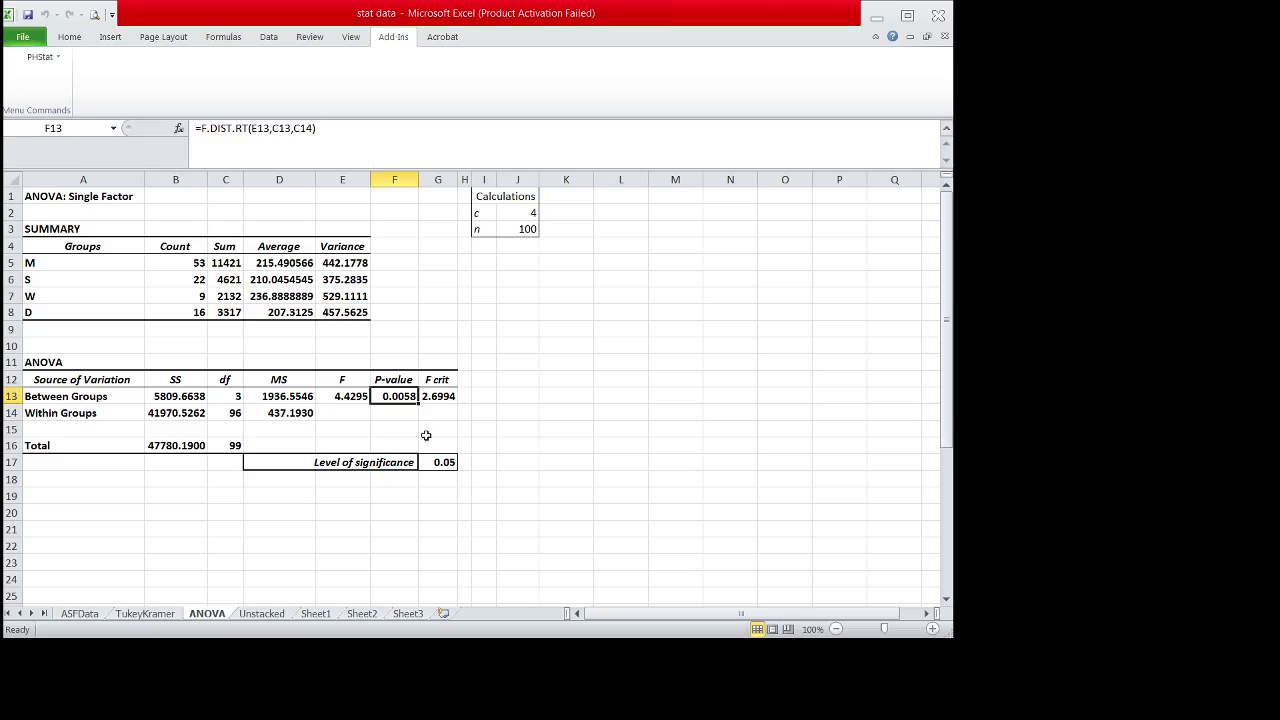
{"action": "left_click", "coordinate": [441, 462]}
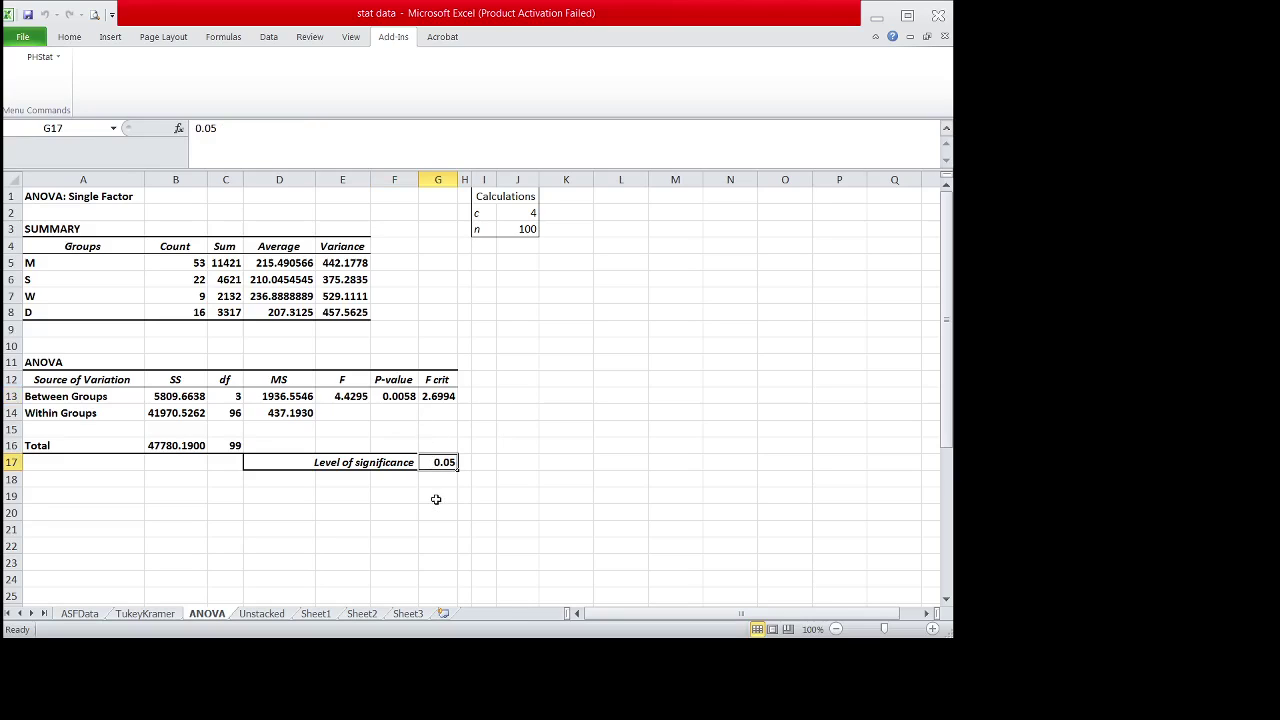
{"action": "left_click", "coordinate": [384, 400]}
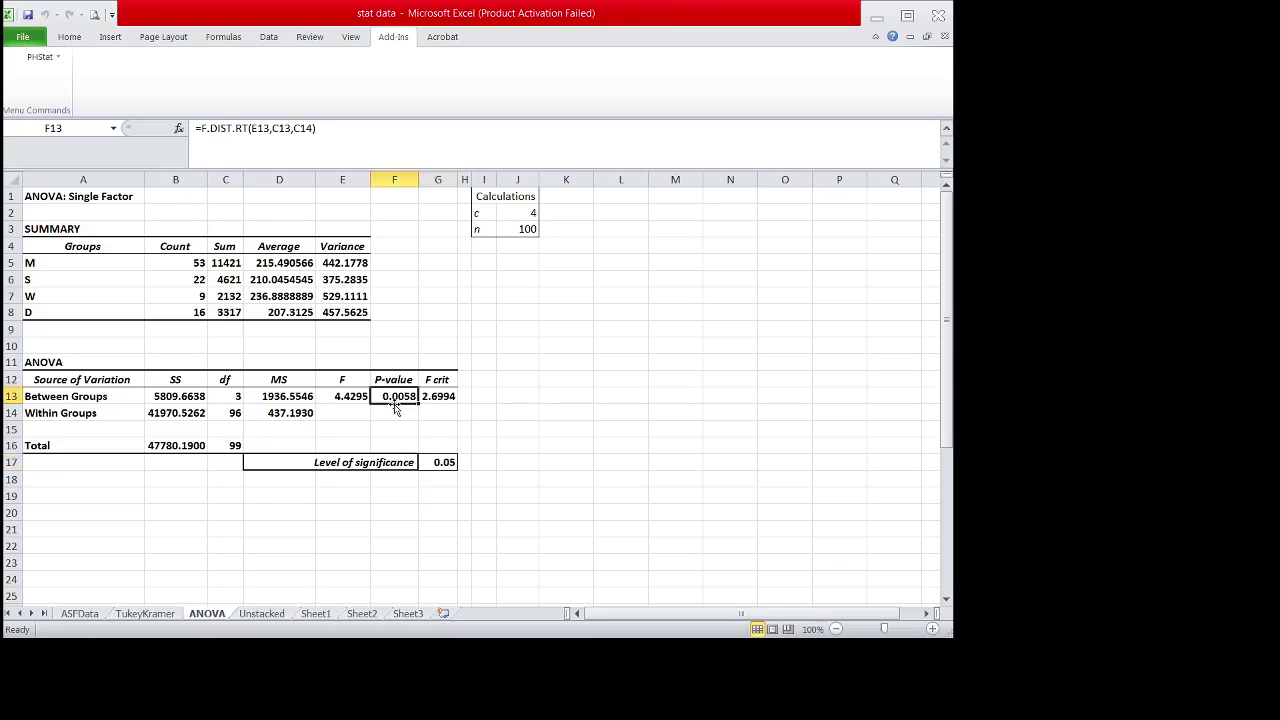
{"action": "left_click", "coordinate": [432, 458]}
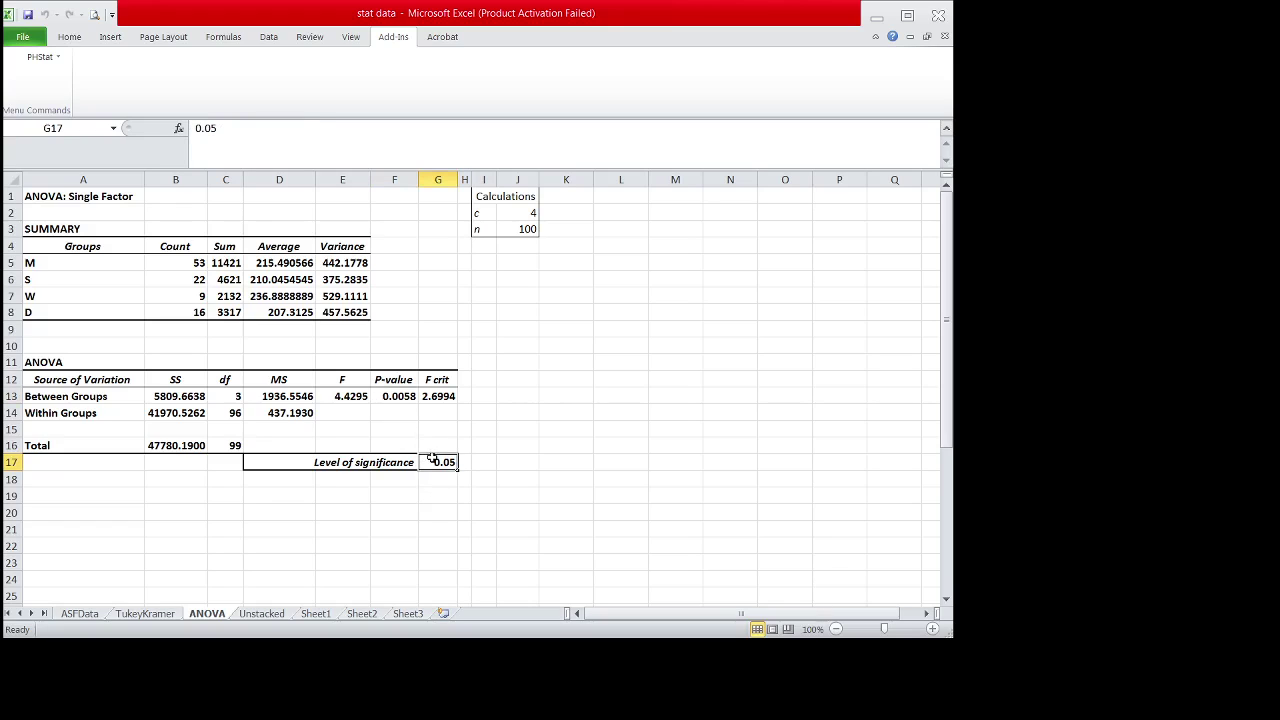
{"action": "left_click", "coordinate": [386, 398]}
{"action": "left_click", "coordinate": [434, 462]}
Compare the between-groups F statistic in E13 with the critical F value in G13
{"action": "left_click", "coordinate": [352, 399]}
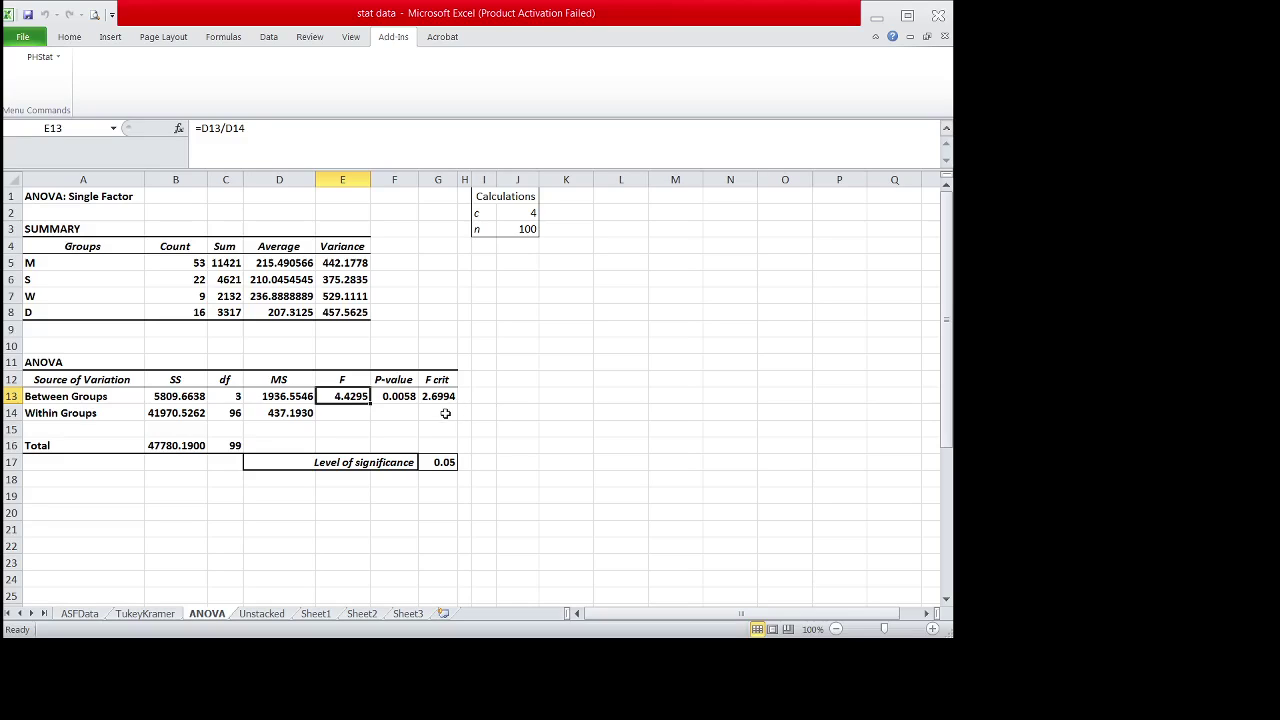
{"action": "left_click", "coordinate": [440, 400]}
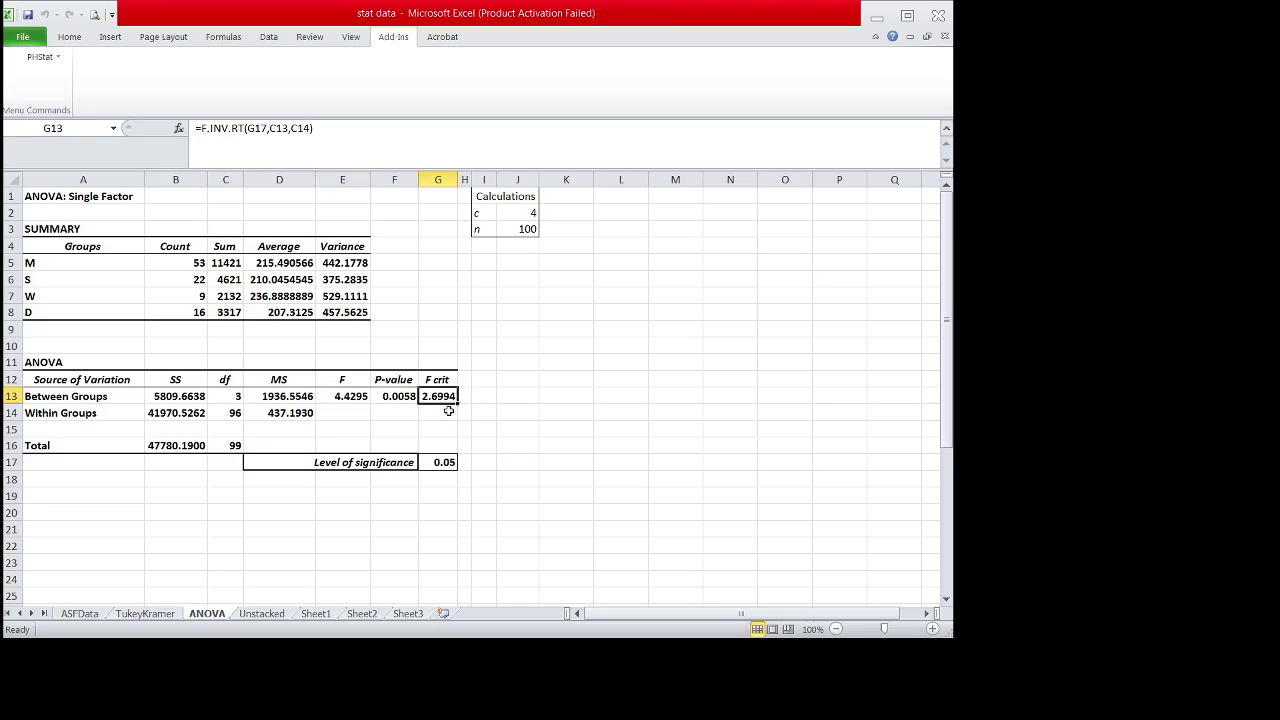
{"action": "left_click", "coordinate": [345, 396]}
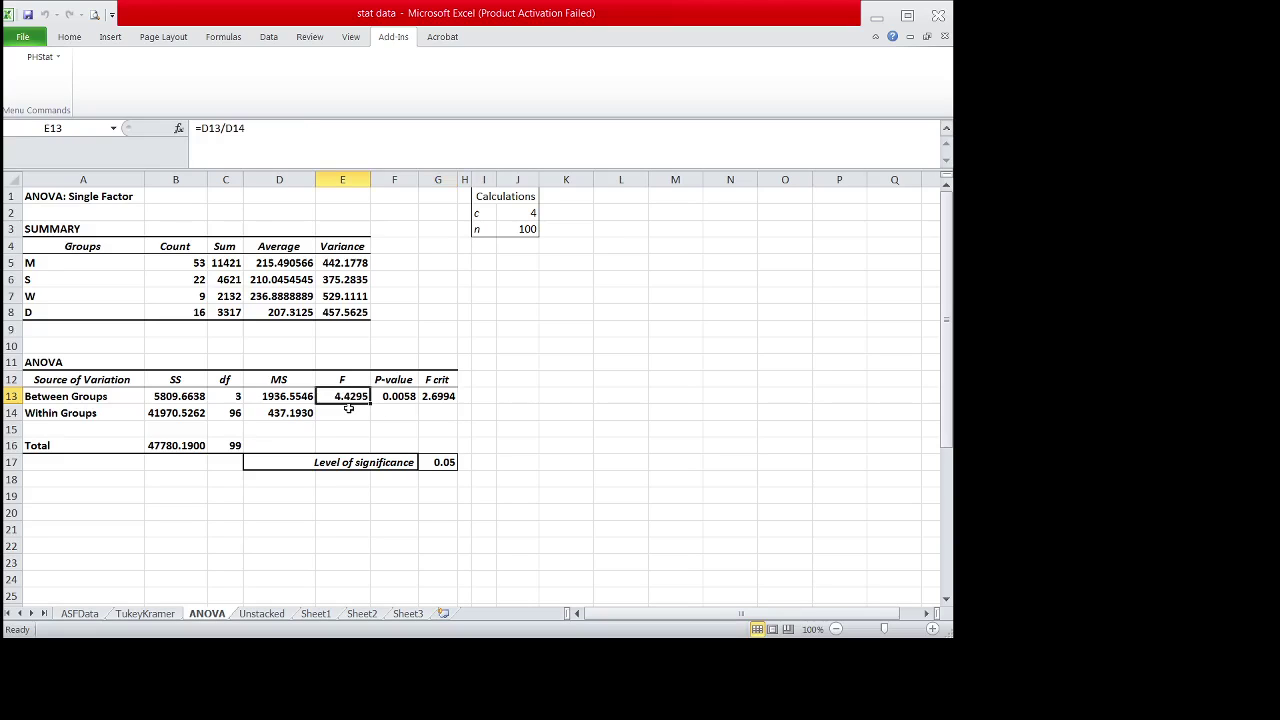
{"action": "left_click", "coordinate": [428, 398]}
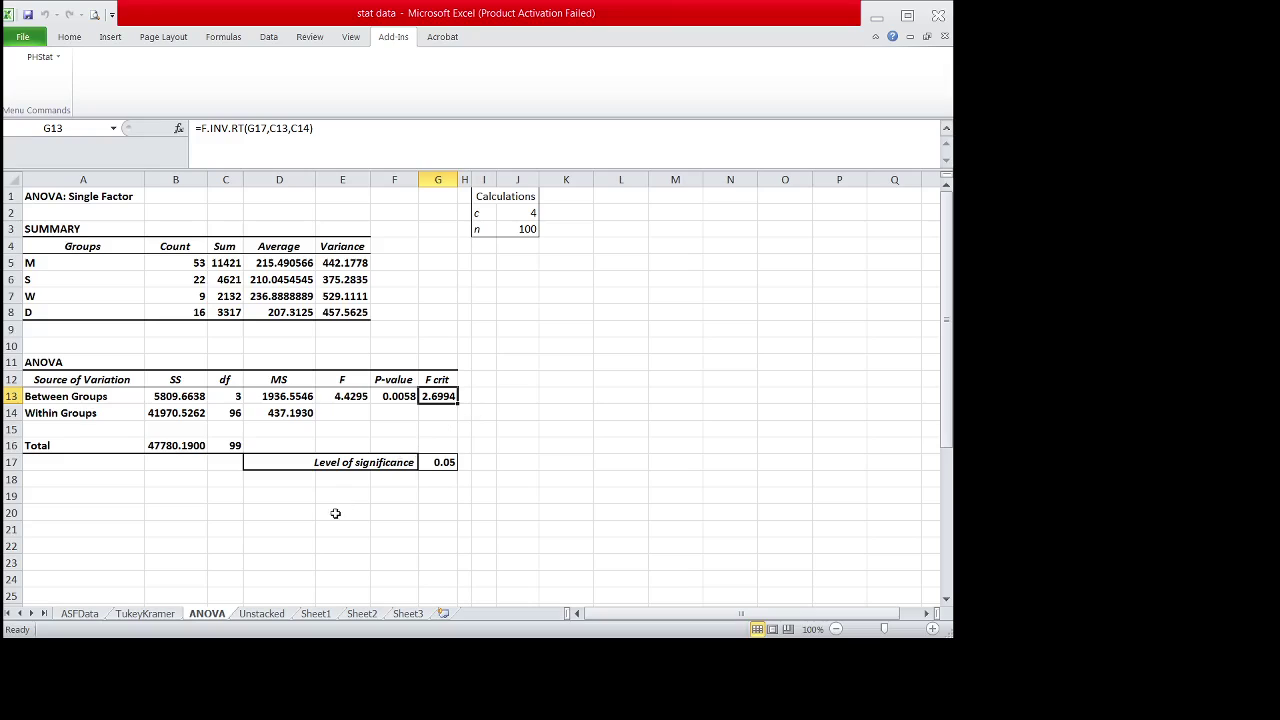
Display the TukeyKramer sheet, and search Google in the browser for "tukey kramer critical value table"
{"action": "left_click", "coordinate": [167, 616]}
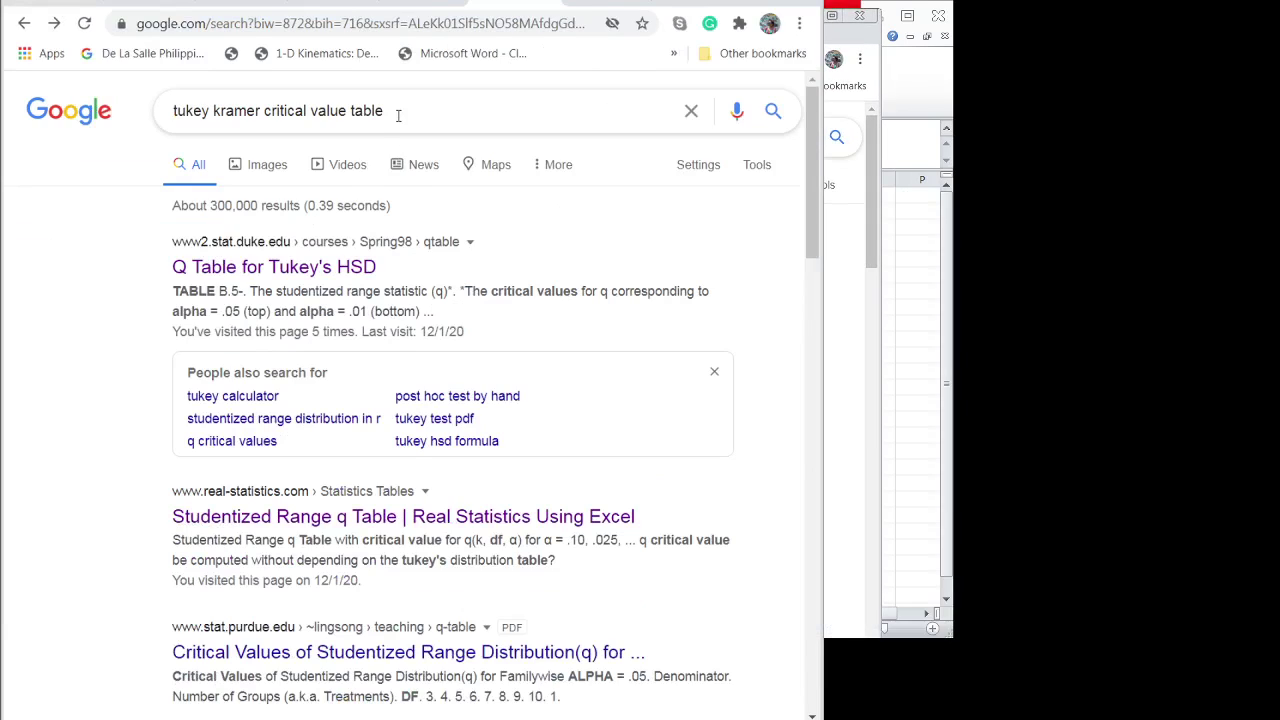
{"action": "left_click", "coordinate": [398, 112]}
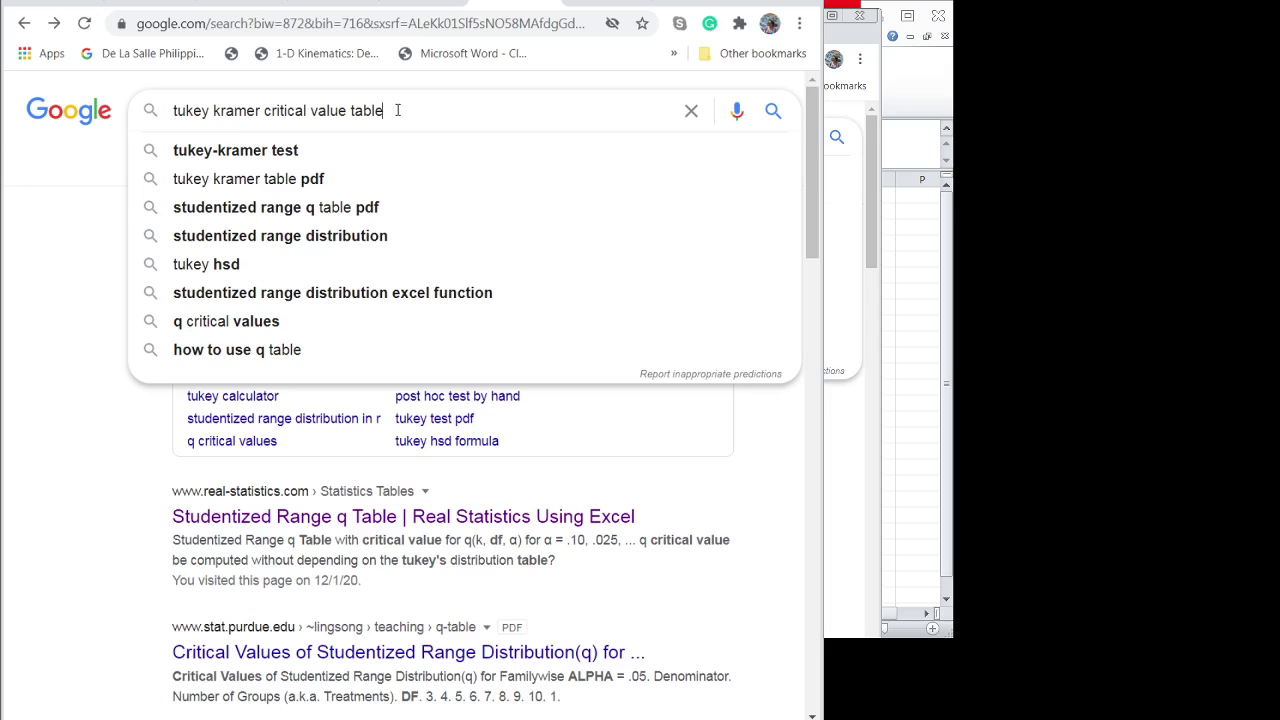
{"action": "key", "text": "Return"}
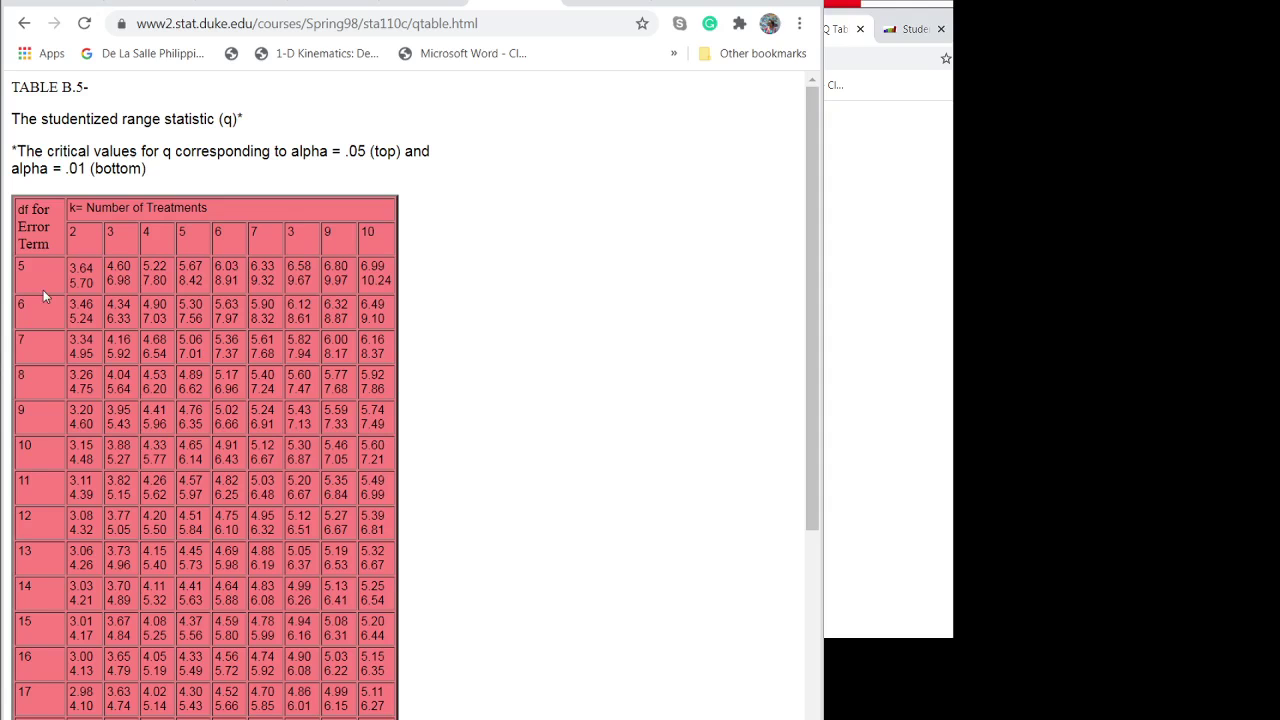
Look up the critical q value in the Duke Q table for alpha .05, 4 treatments and 96 error degrees of freedom
{"action": "scroll", "coordinate": [43, 290], "scroll_direction": "down", "scroll_amount": 1}
{"action": "scroll", "coordinate": [43, 290], "scroll_direction": "up", "scroll_amount": 1}
{"action": "scroll", "coordinate": [113, 400], "scroll_direction": "down", "scroll_amount": 2}
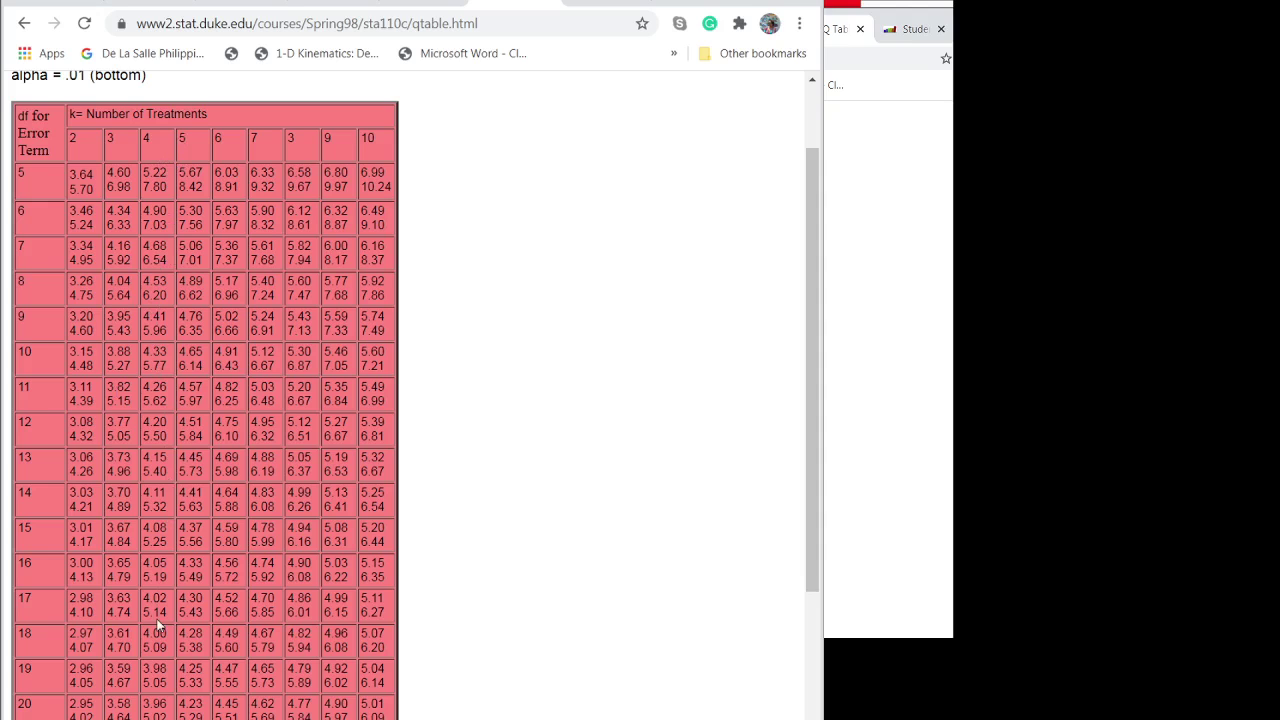
{"action": "scroll", "coordinate": [157, 625], "scroll_direction": "down", "scroll_amount": 2}
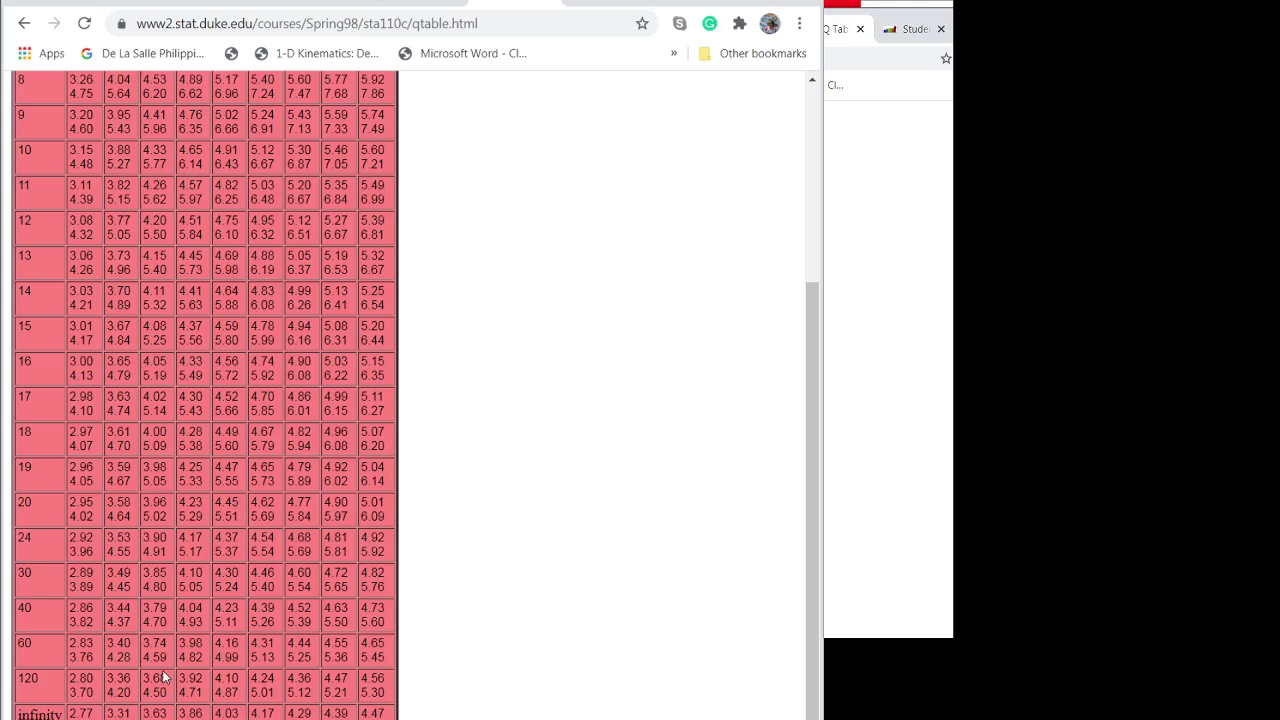
{"action": "scroll", "coordinate": [165, 678], "scroll_direction": "up", "scroll_amount": 3}
{"action": "scroll", "coordinate": [165, 678], "scroll_direction": "down", "scroll_amount": 3}
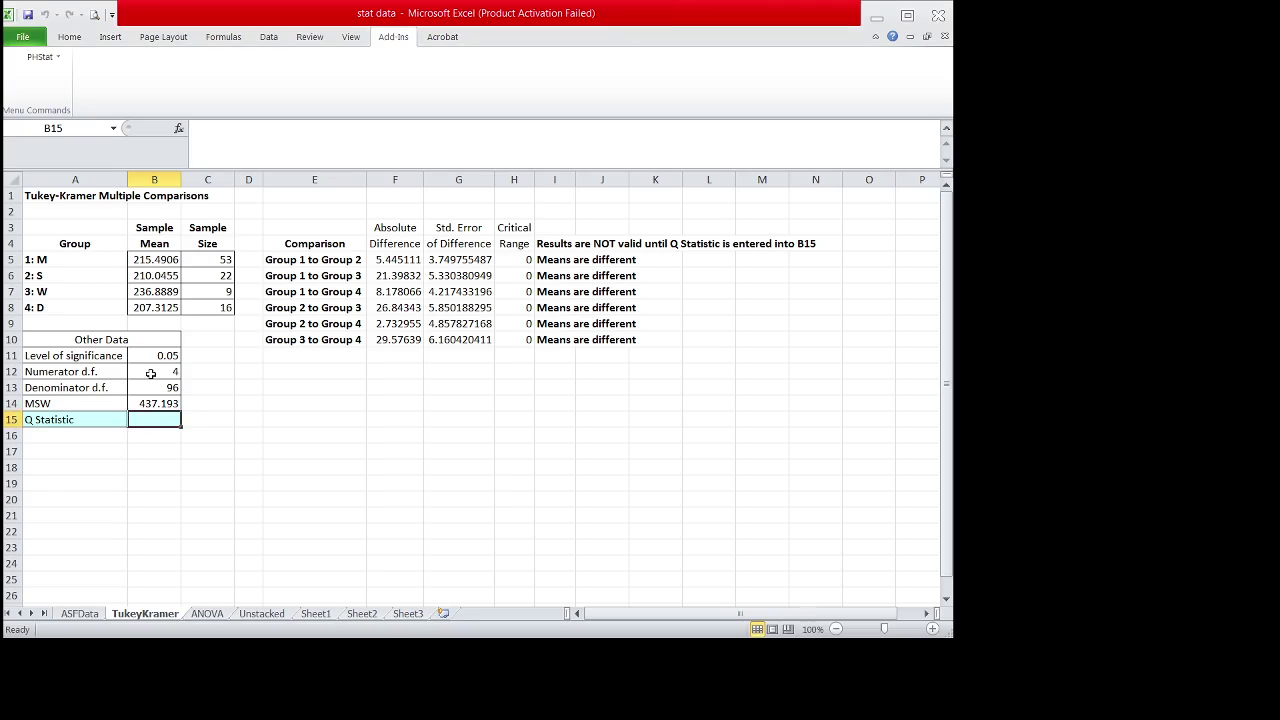
Switch back to Excel and enter 3.68 as the Q Statistic in cell B15 of the TukeyKramer sheet
{"action": "type", "text": "3./"}
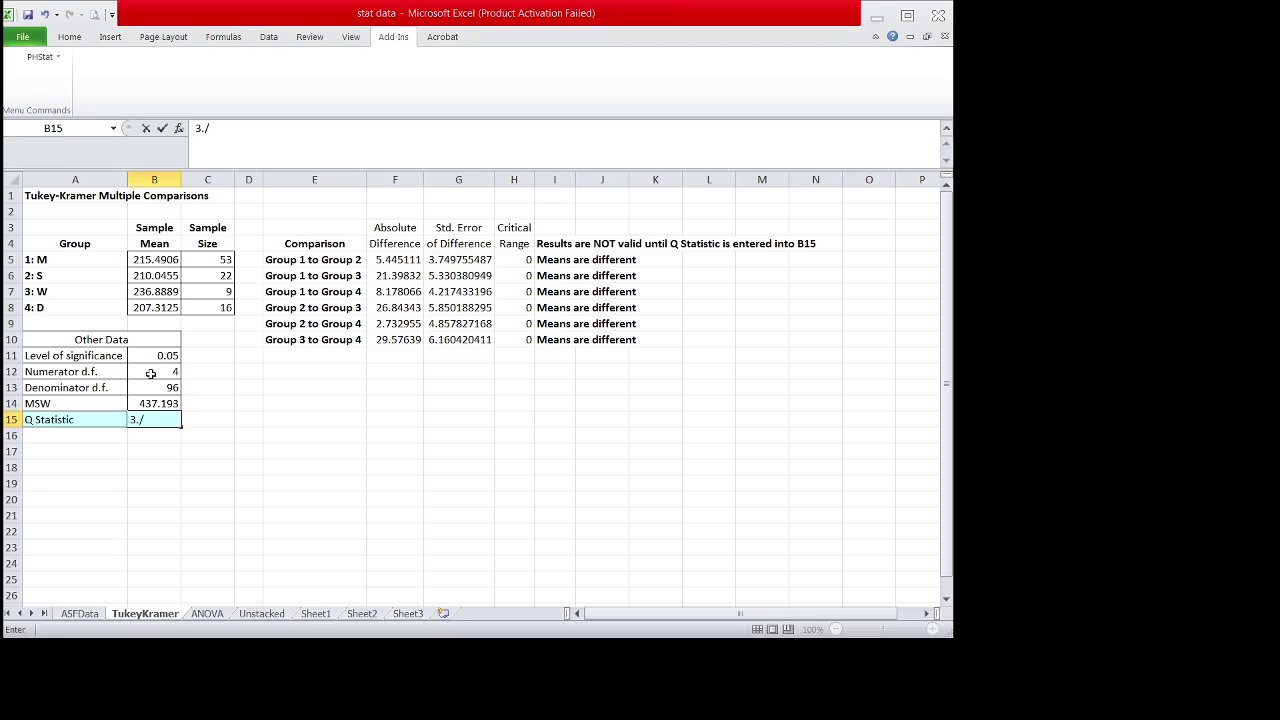
{"action": "key", "text": "BackSpace"}
{"action": "type", "text": "68"}
{"action": "key", "text": "Return"}
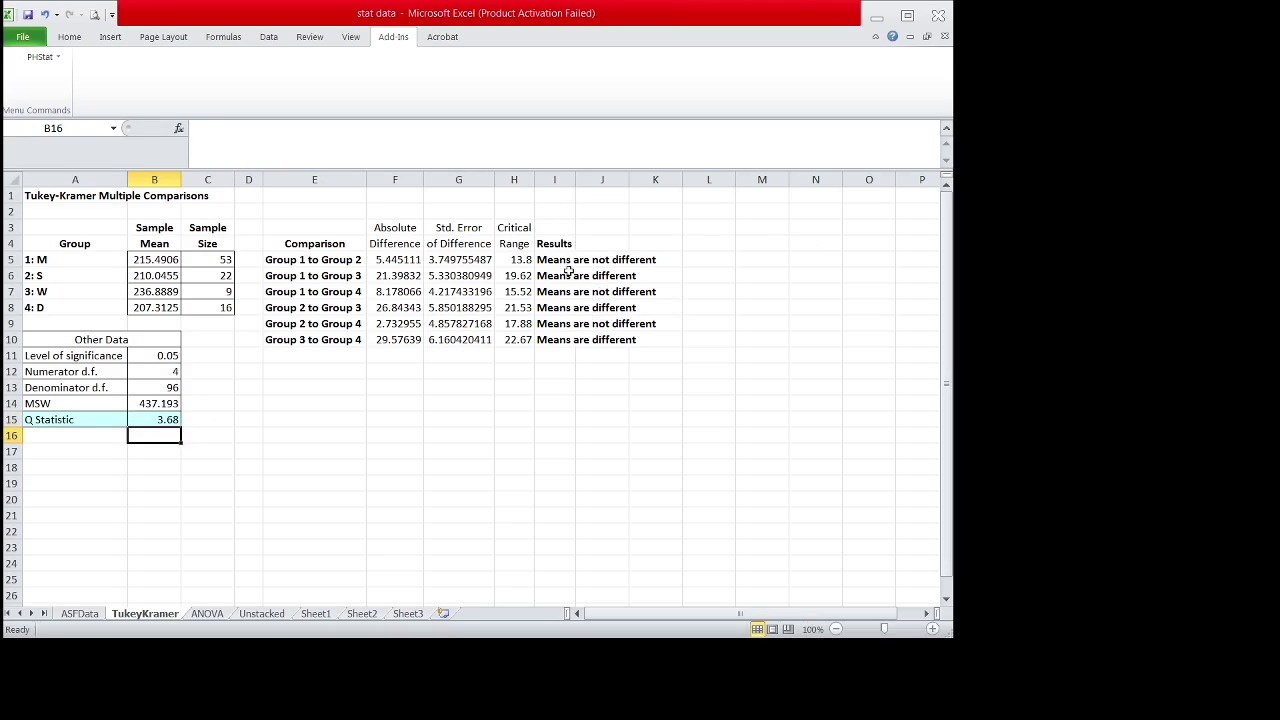
Examine the Group 1 to Group 2 comparison result against the labels and sample means of groups M and S
{"action": "left_click", "coordinate": [289, 262]}
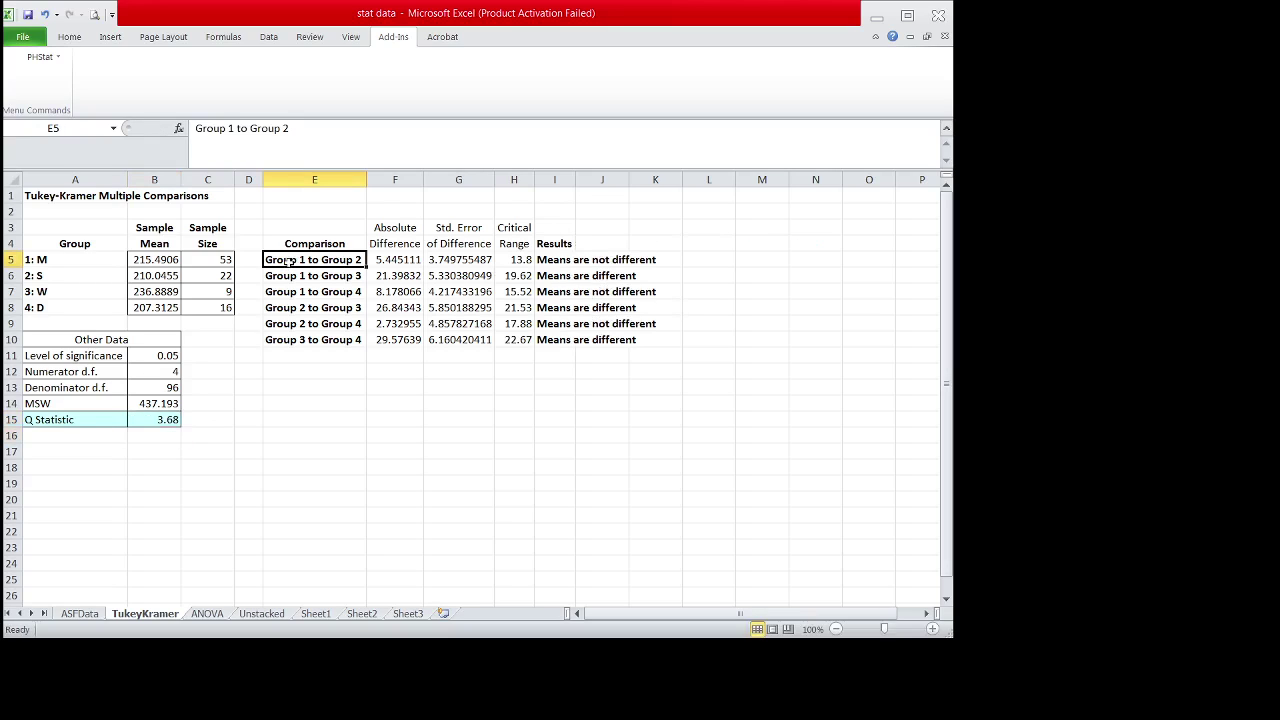
{"action": "left_click", "coordinate": [55, 260]}
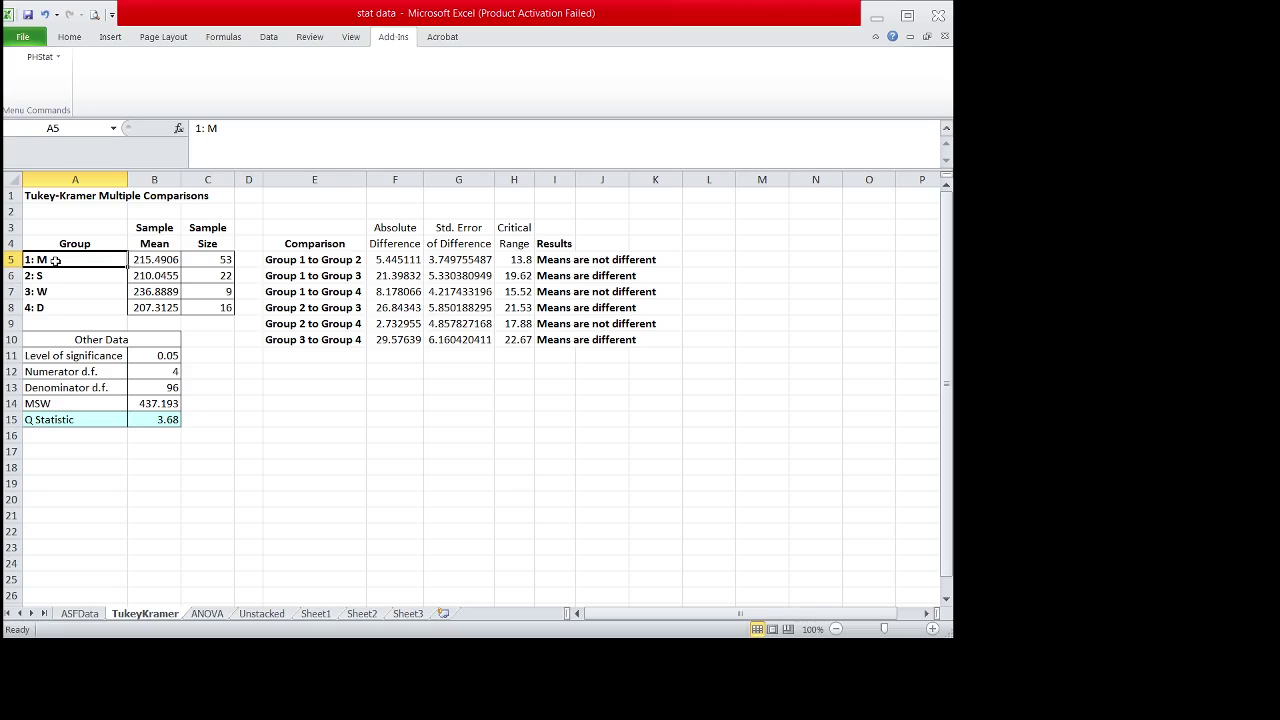
{"action": "left_click", "coordinate": [54, 275]}
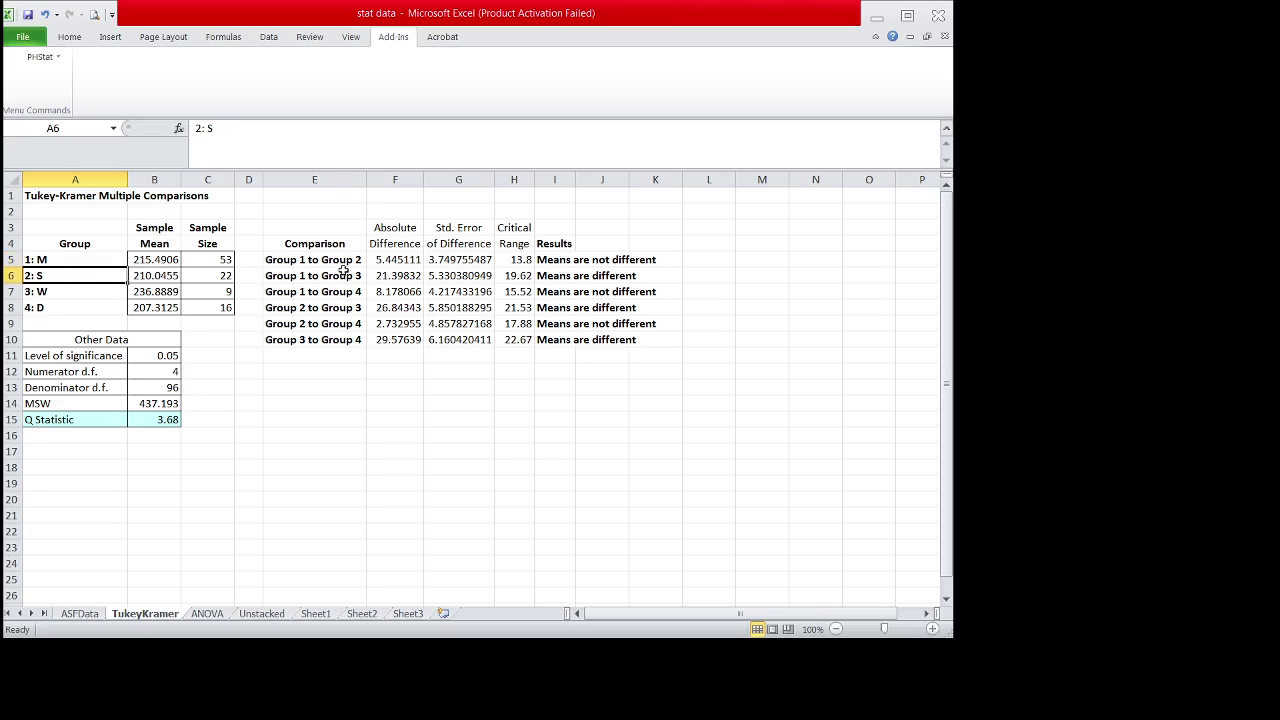
{"action": "left_click", "coordinate": [545, 260]}
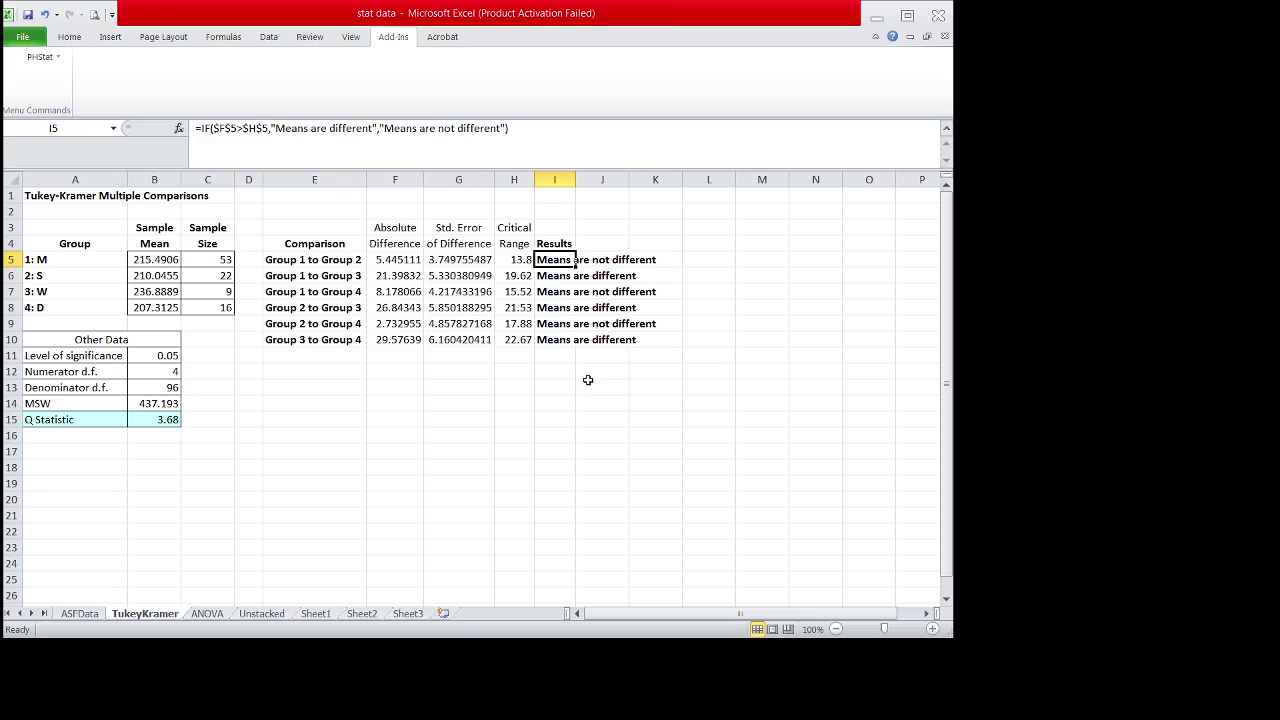
{"action": "left_click", "coordinate": [139, 259]}
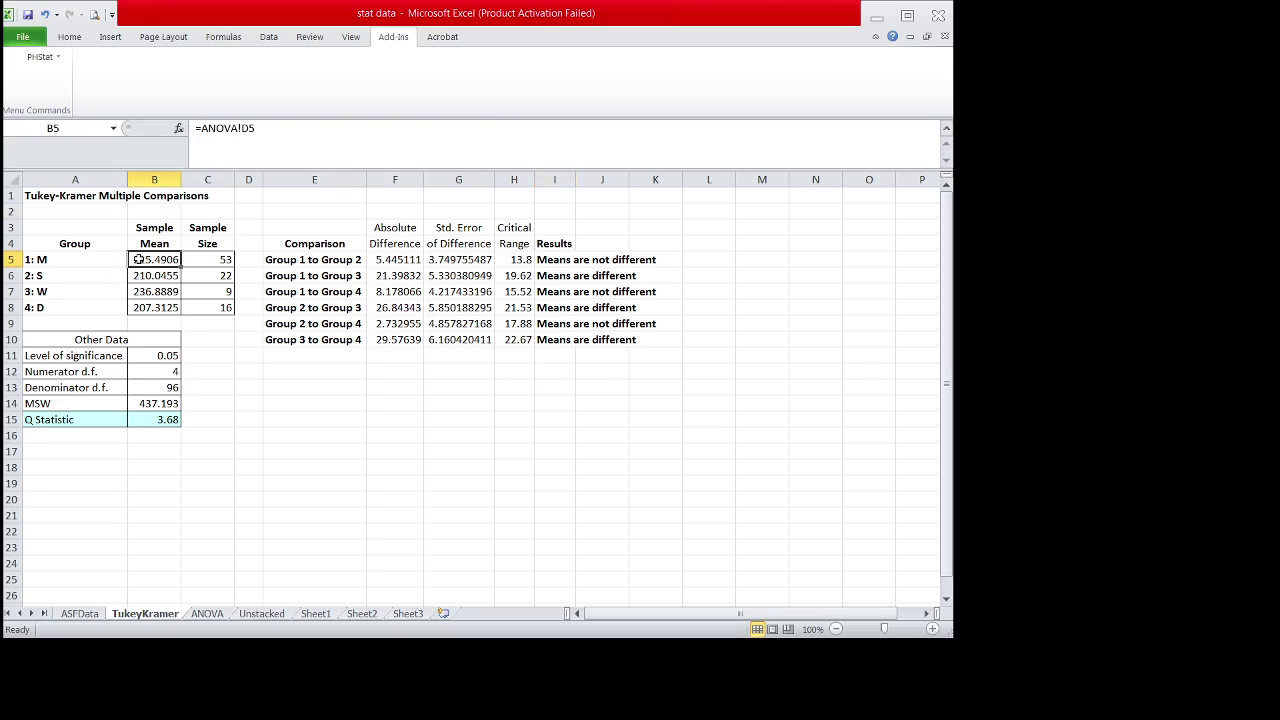
{"action": "left_click", "coordinate": [144, 277]}
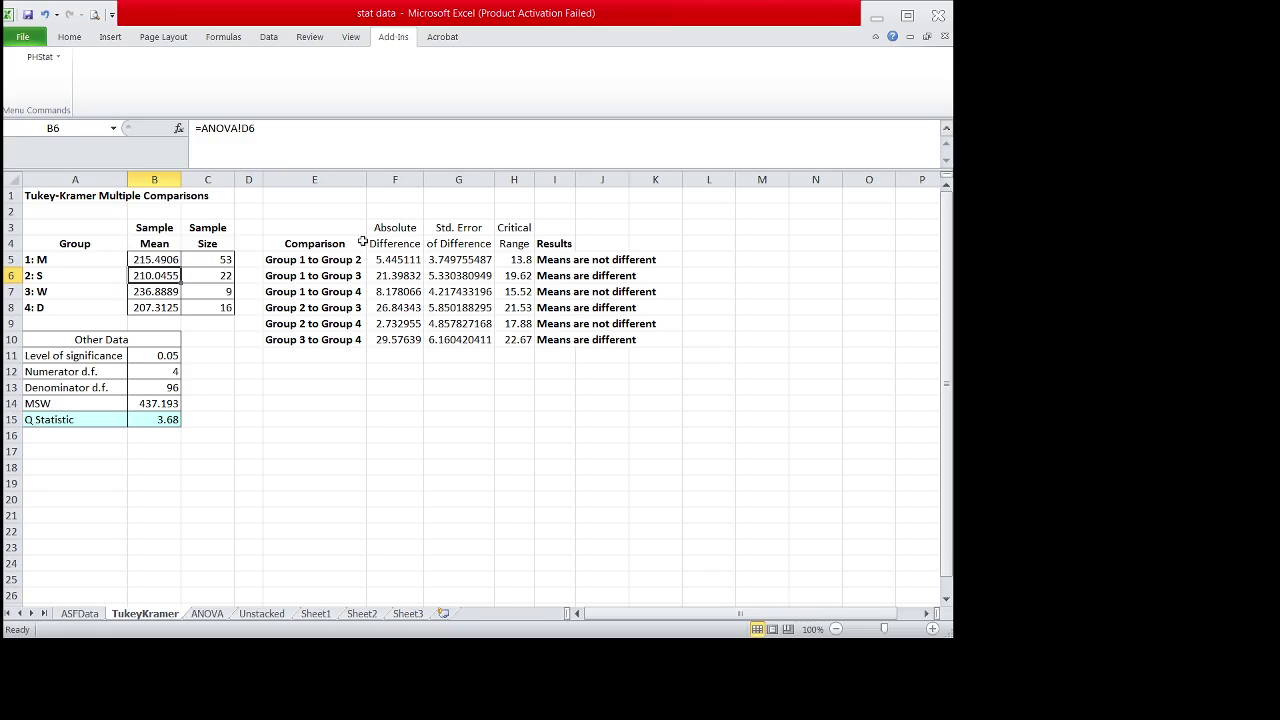
Examine the Group 1 to Group 3 comparison against the labels and sample means of groups M and W
{"action": "left_click", "coordinate": [287, 275]}
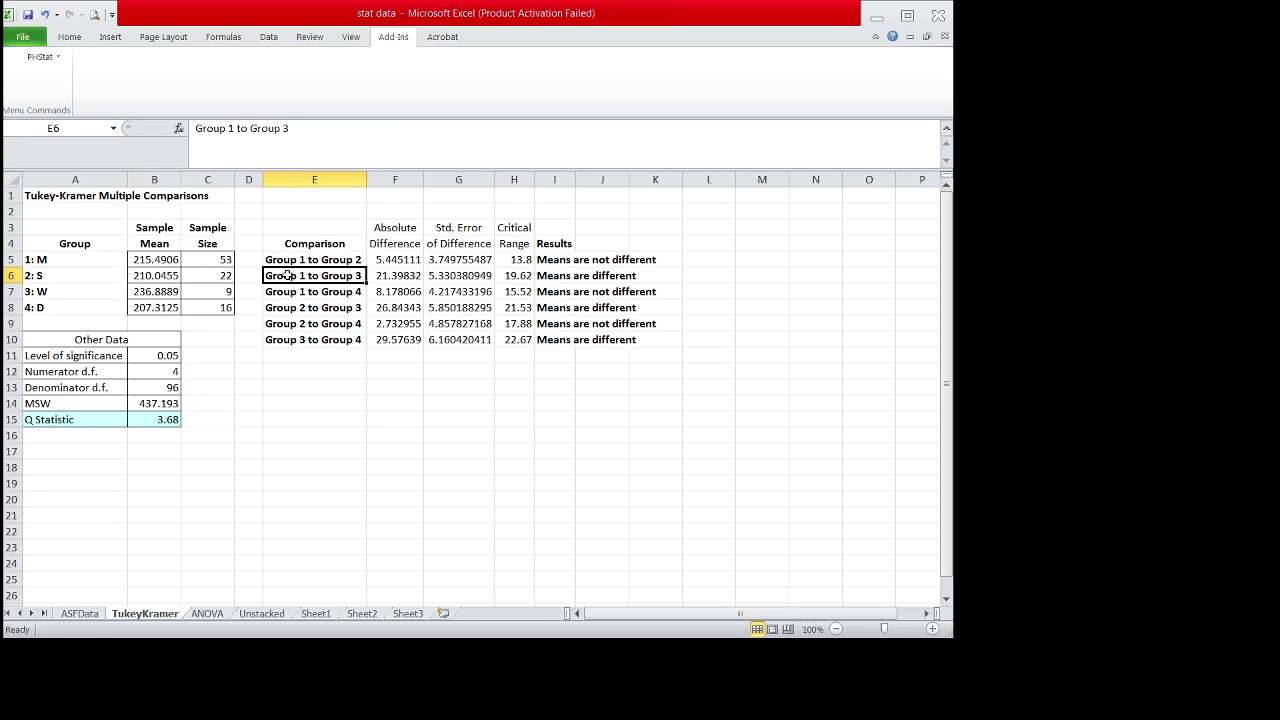
{"action": "left_click", "coordinate": [55, 259]}
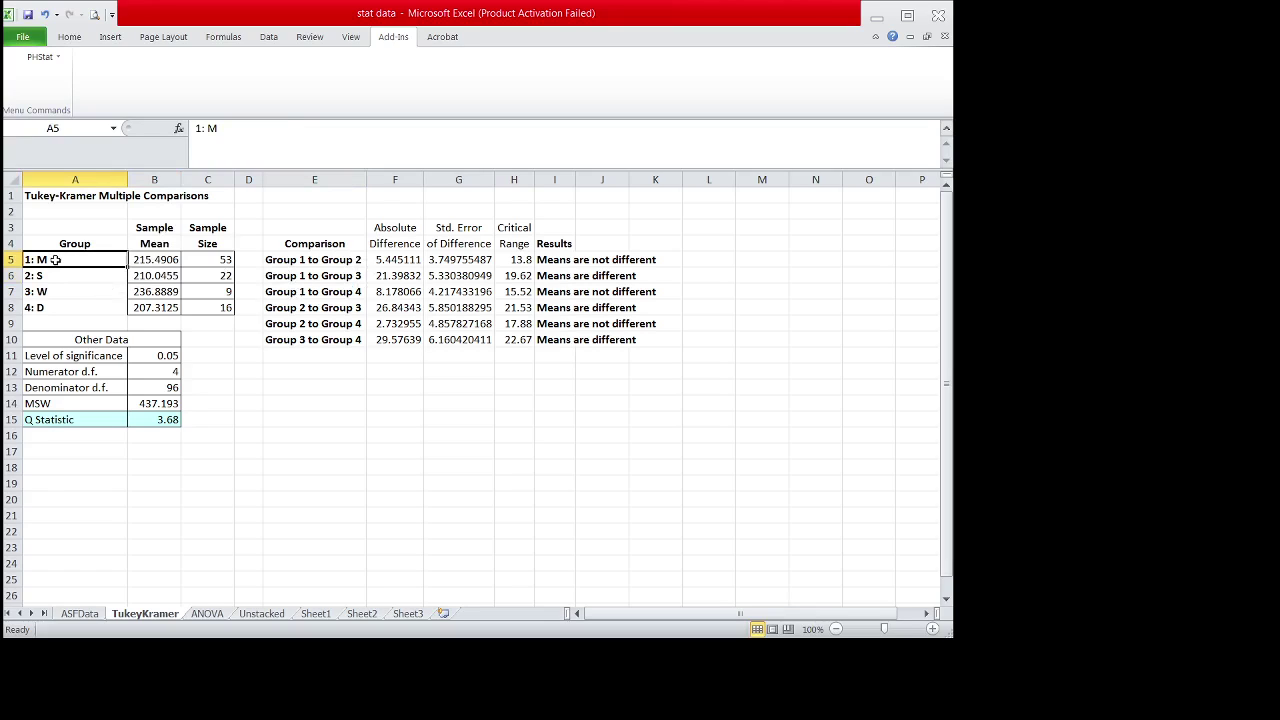
{"action": "left_click", "coordinate": [55, 291]}
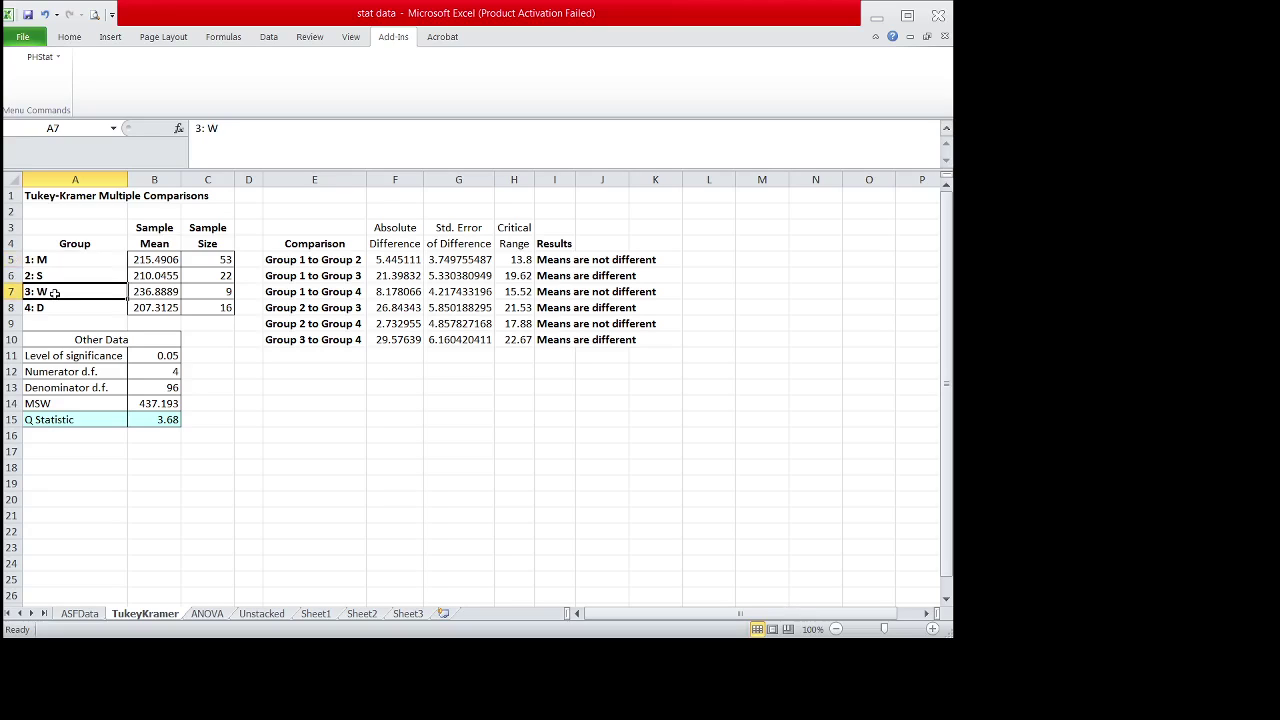
{"action": "left_click", "coordinate": [146, 260]}
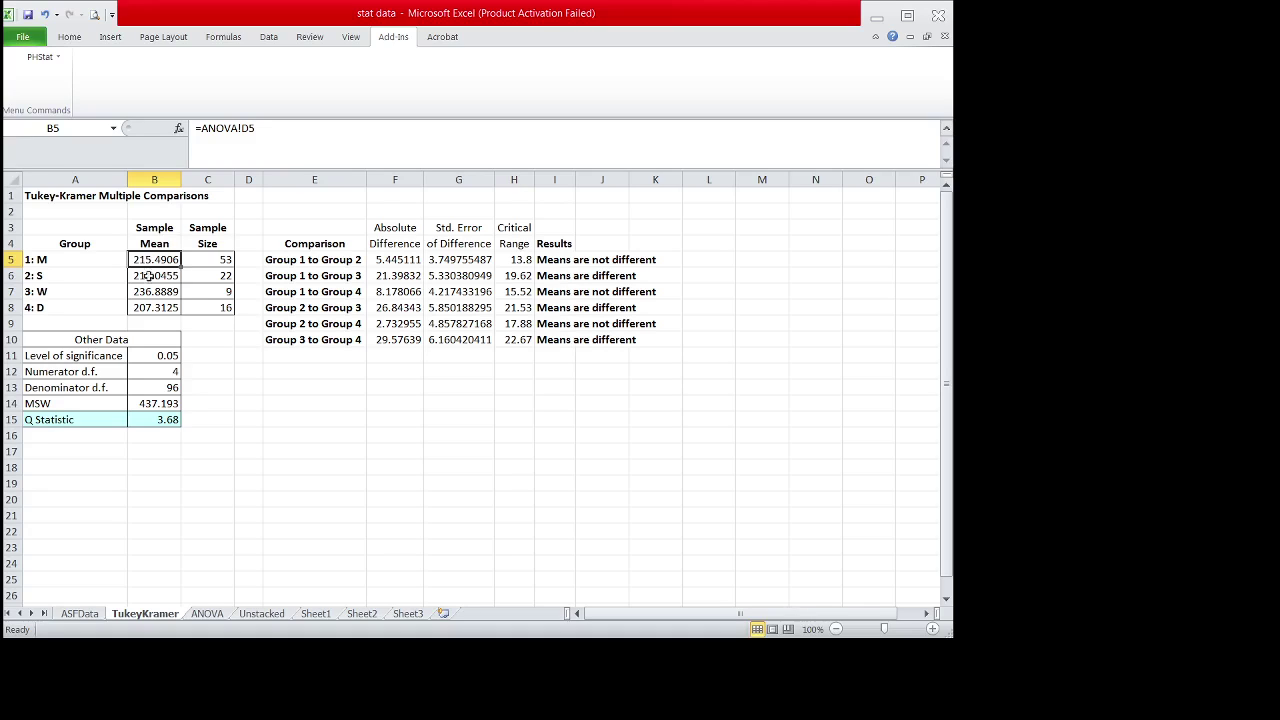
{"action": "left_click", "coordinate": [146, 291]}
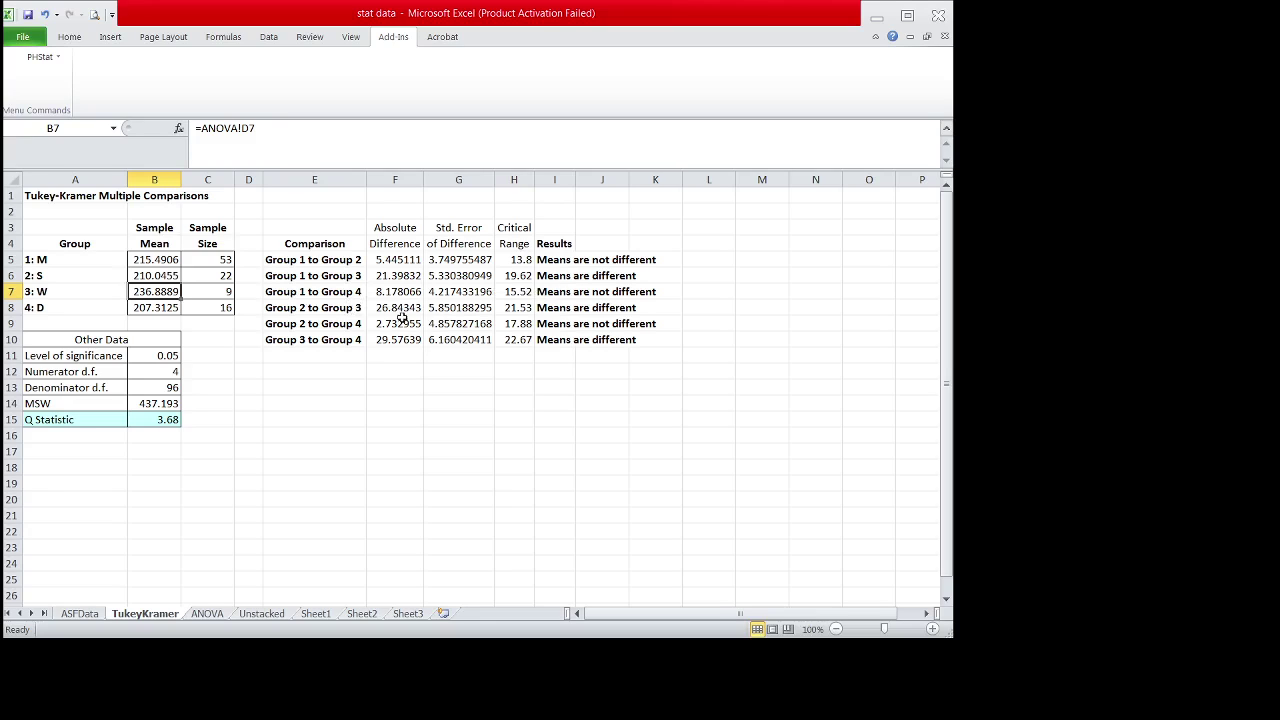
Check the Group 2 to Group 3 comparison against the sample mean of group W, and review the Group 2 to Group 4 comparison
{"action": "left_click", "coordinate": [288, 309]}
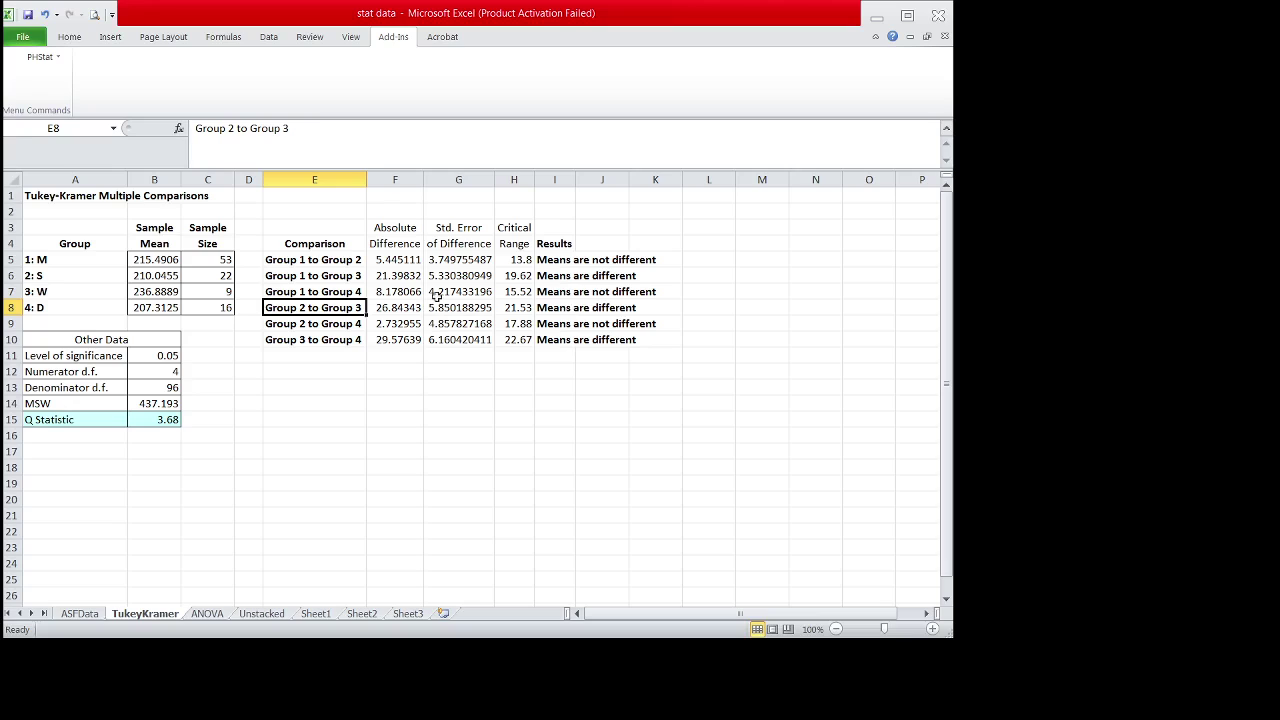
{"action": "left_click", "coordinate": [146, 292]}
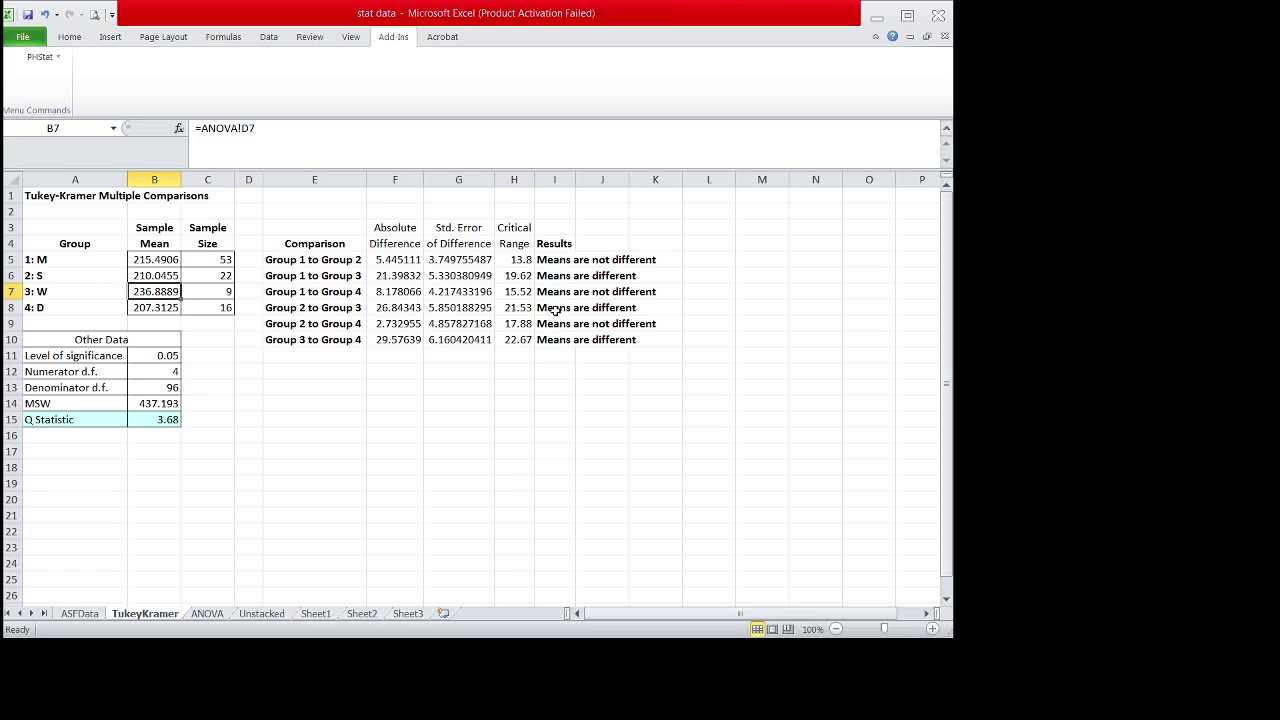
{"action": "left_click", "coordinate": [291, 325]}
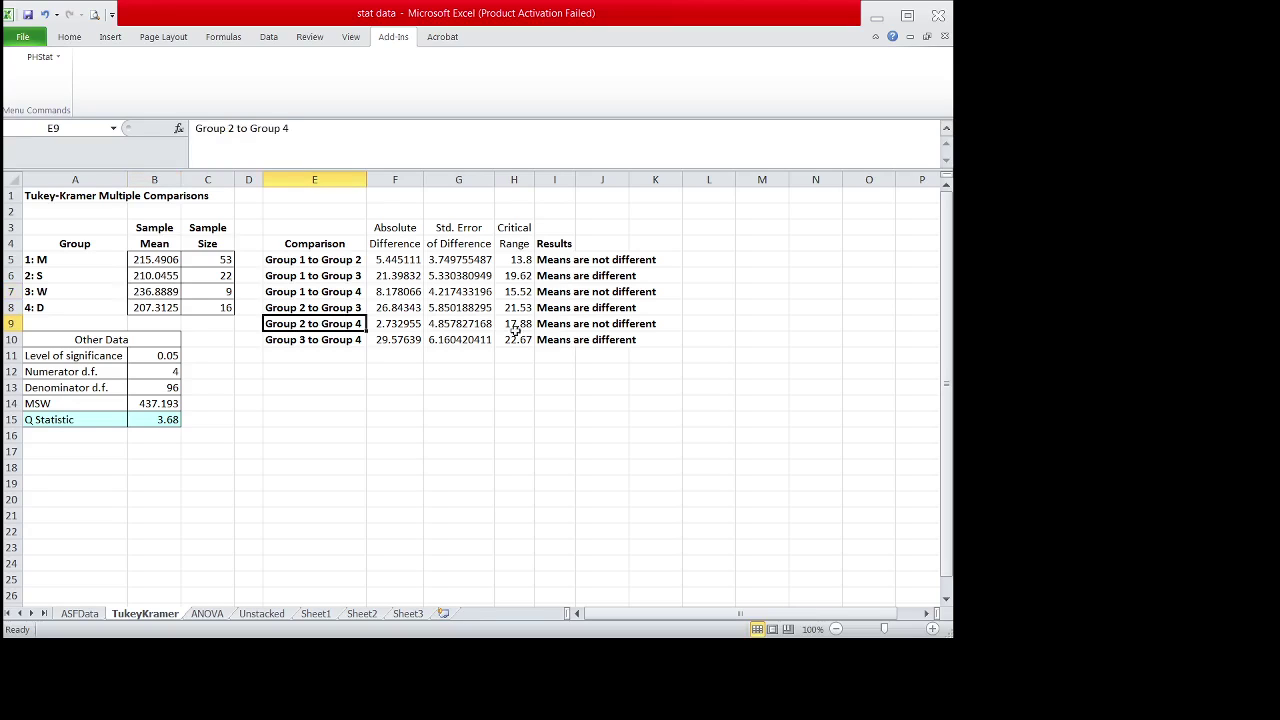
Examine the Group 3 to Group 4 comparison, checking its result formula, the labels of groups W and D, and the sample mean of D
{"action": "left_click", "coordinate": [285, 345]}
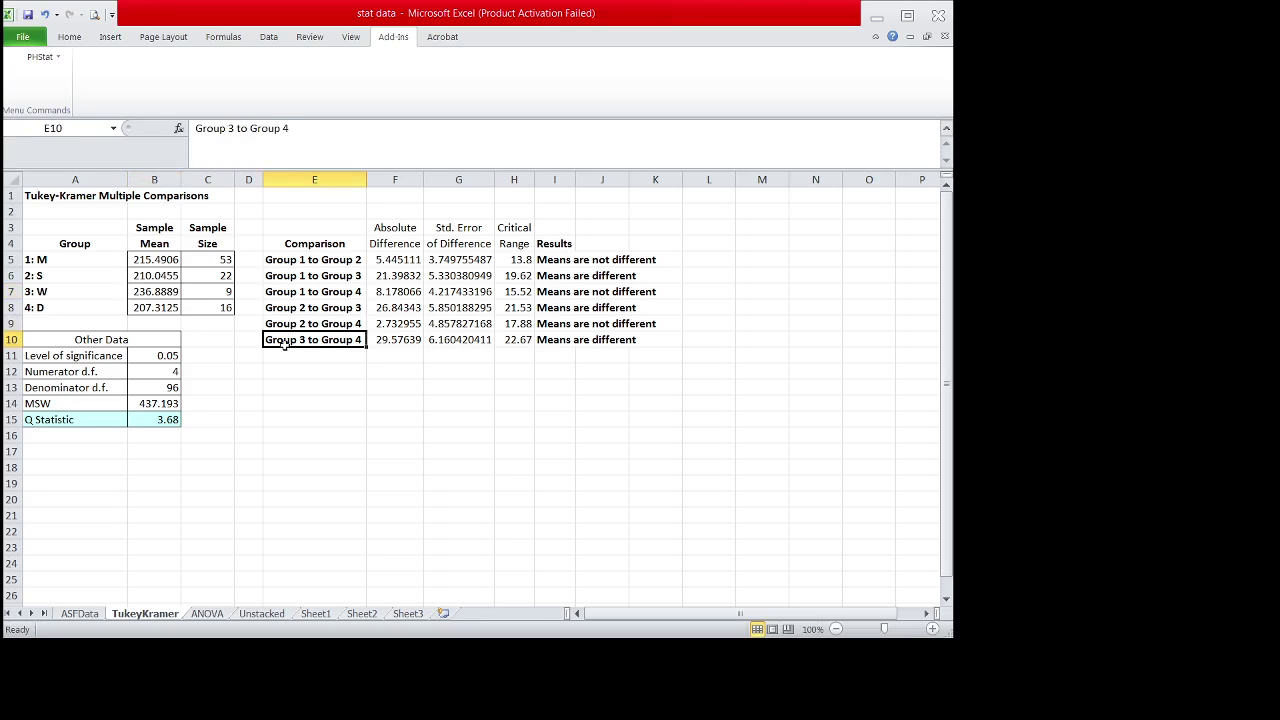
{"action": "left_click", "coordinate": [57, 292]}
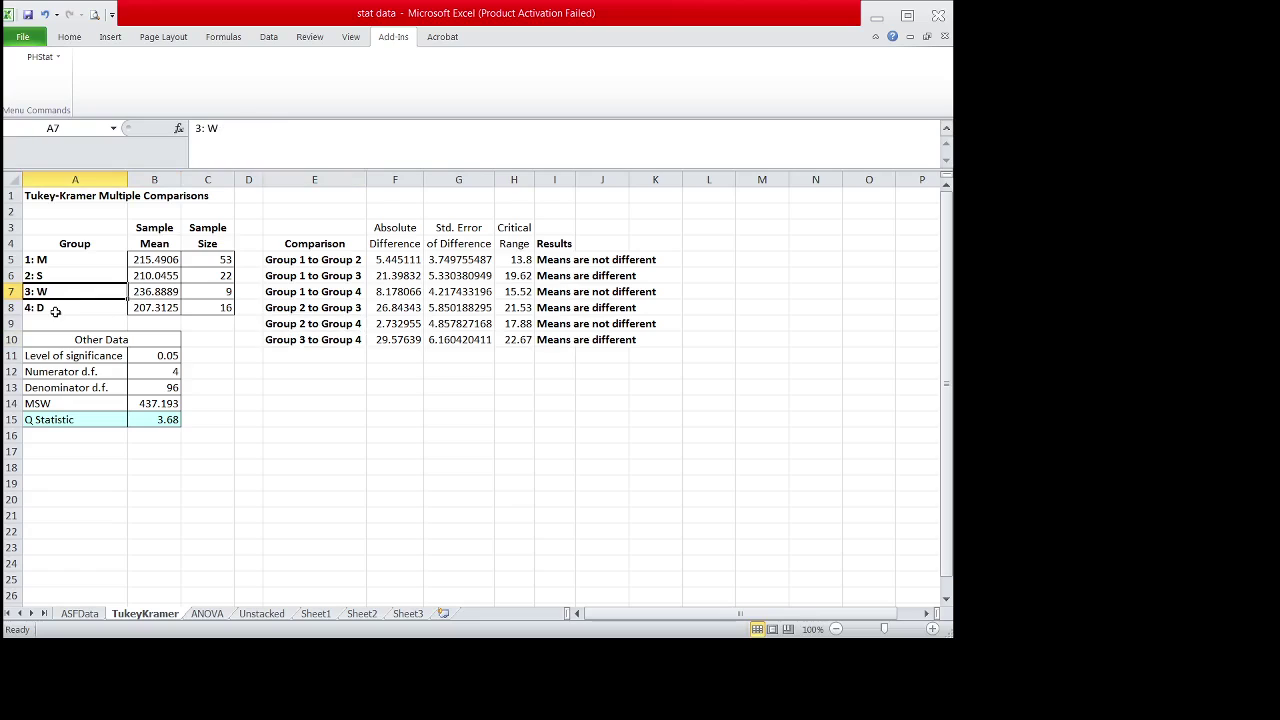
{"action": "left_click", "coordinate": [55, 307]}
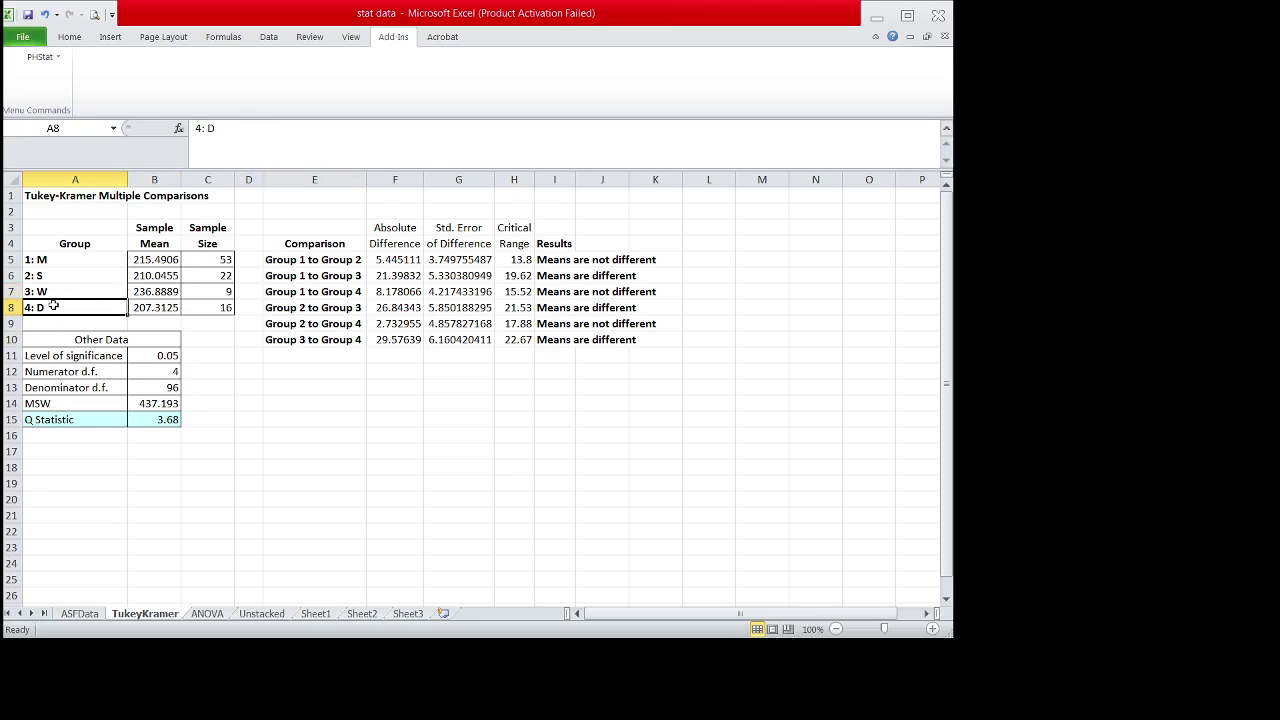
{"action": "left_click", "coordinate": [562, 340]}
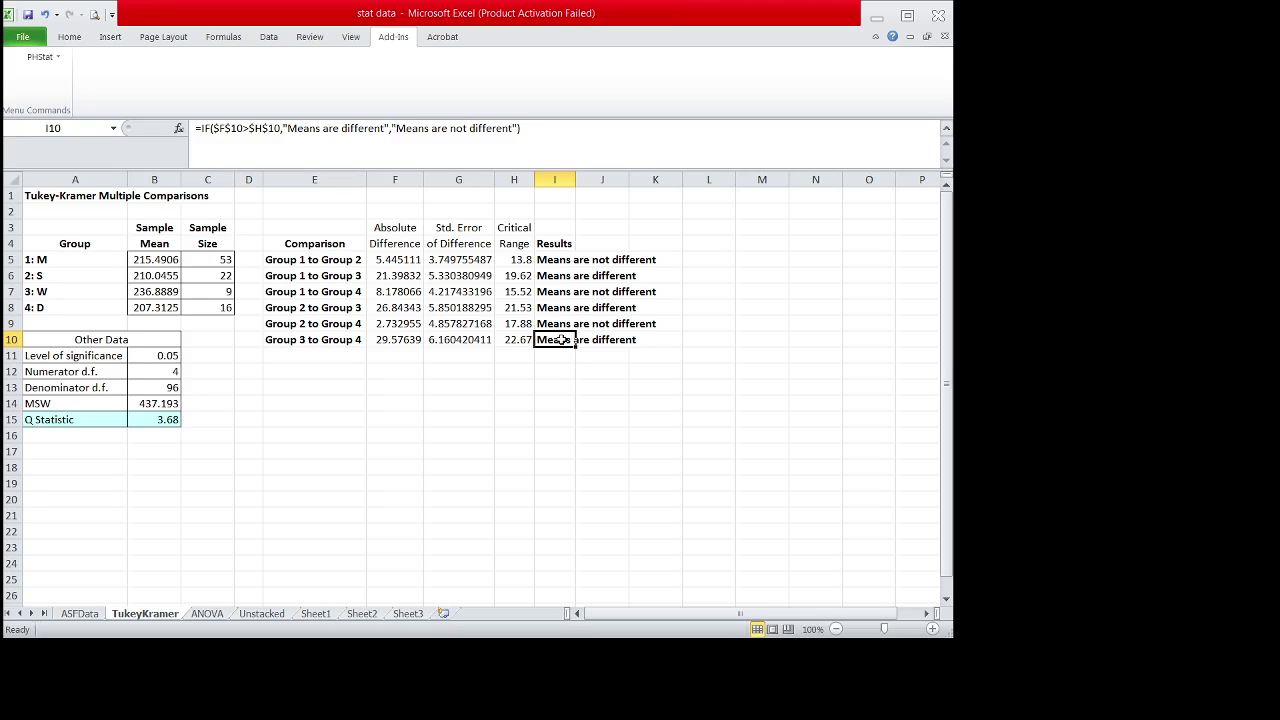
{"action": "left_click", "coordinate": [138, 310]}
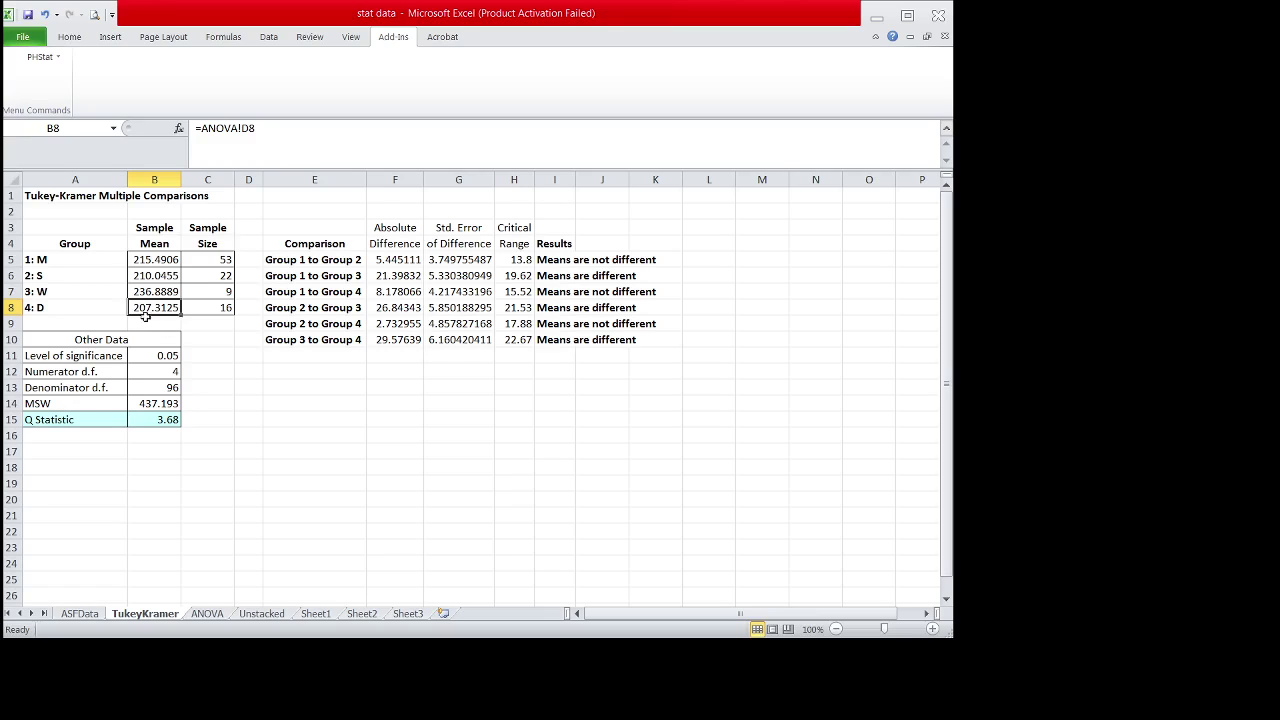
{"action": "left_click", "coordinate": [91, 291]}
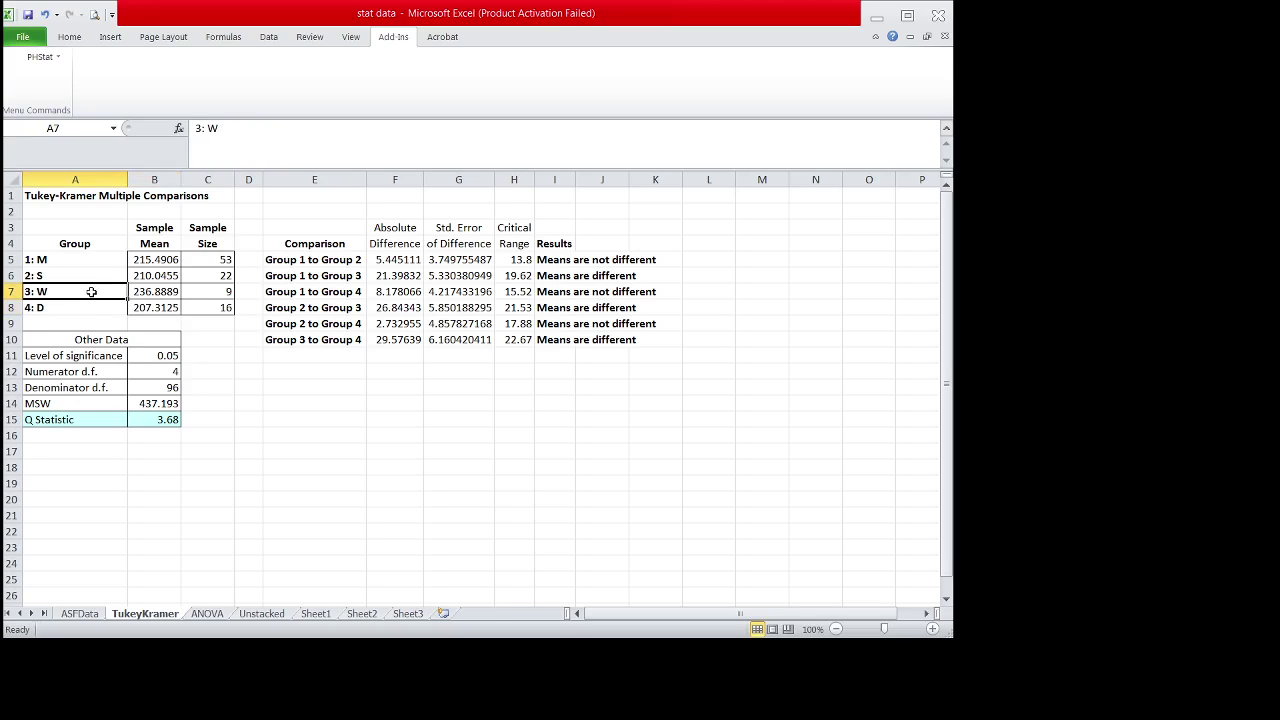
{"action": "left_click", "coordinate": [95, 307]}
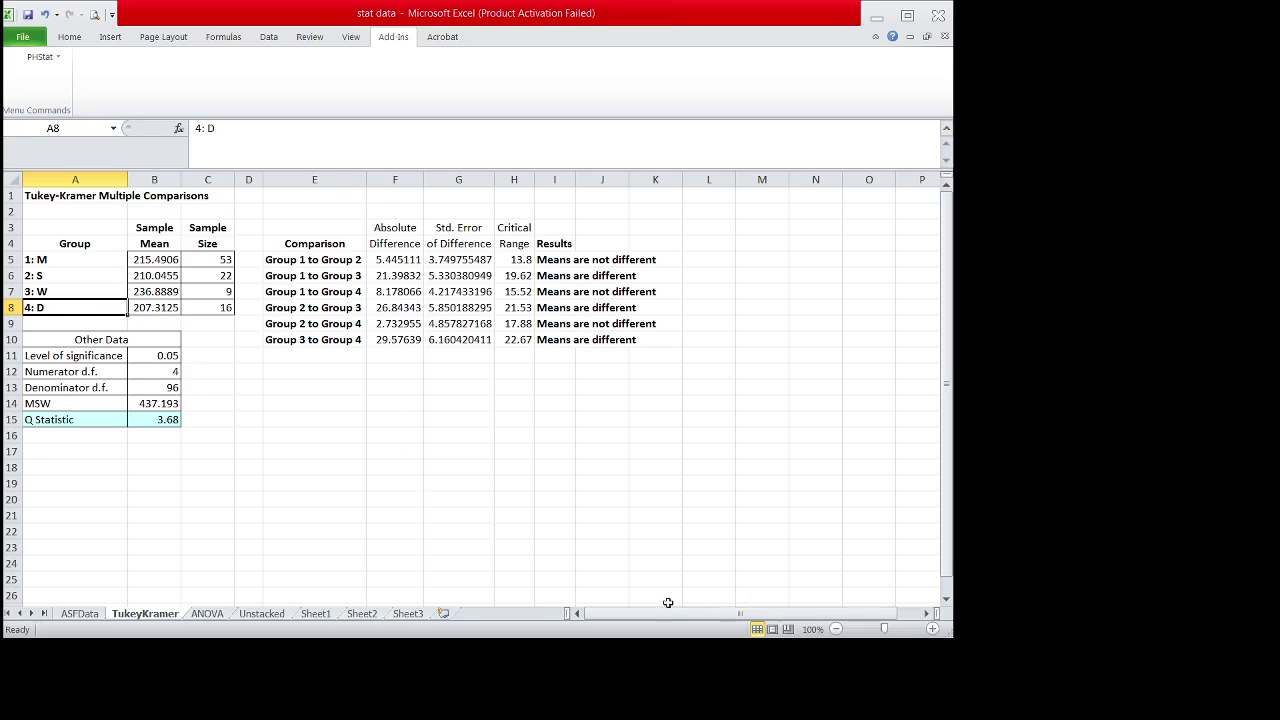
{"action": "left_click_drag", "start_coordinate": [669, 613], "coordinate": [645, 611]}
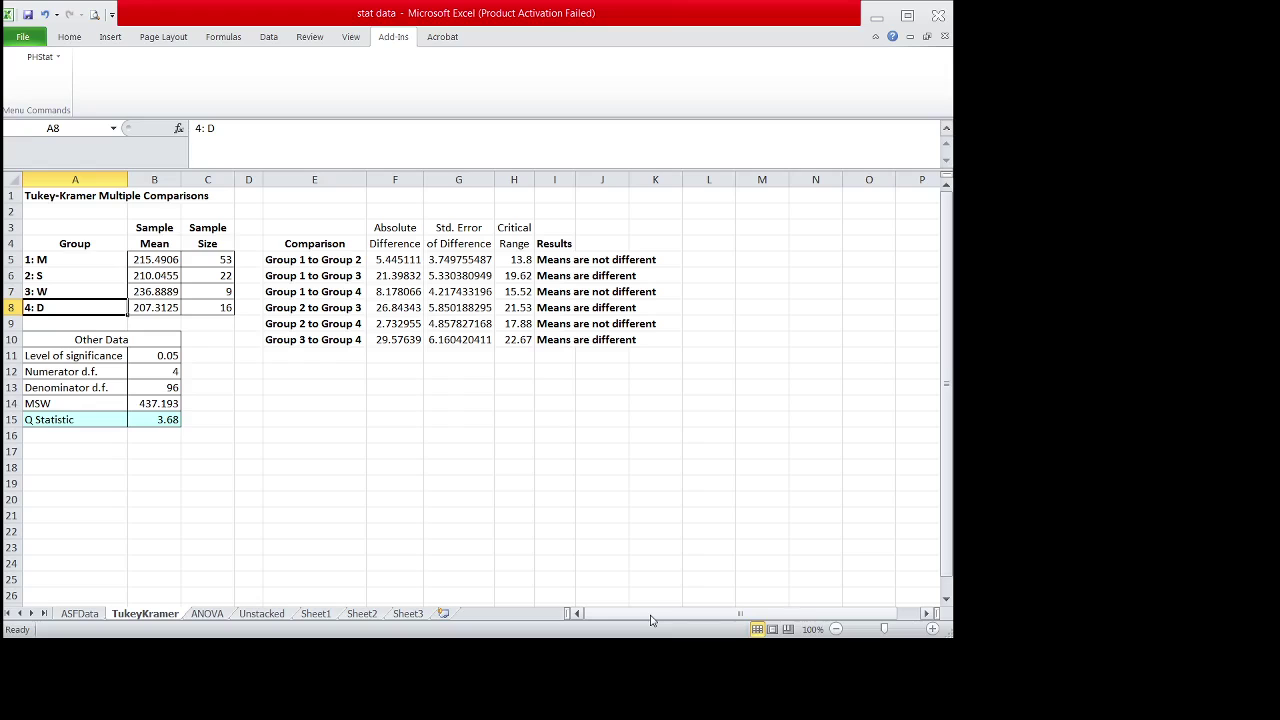
Review the ANOVA sheet alongside the TukeyKramer sheet, ending on the ANOVA sheet
{"action": "left_click", "coordinate": [207, 612]}
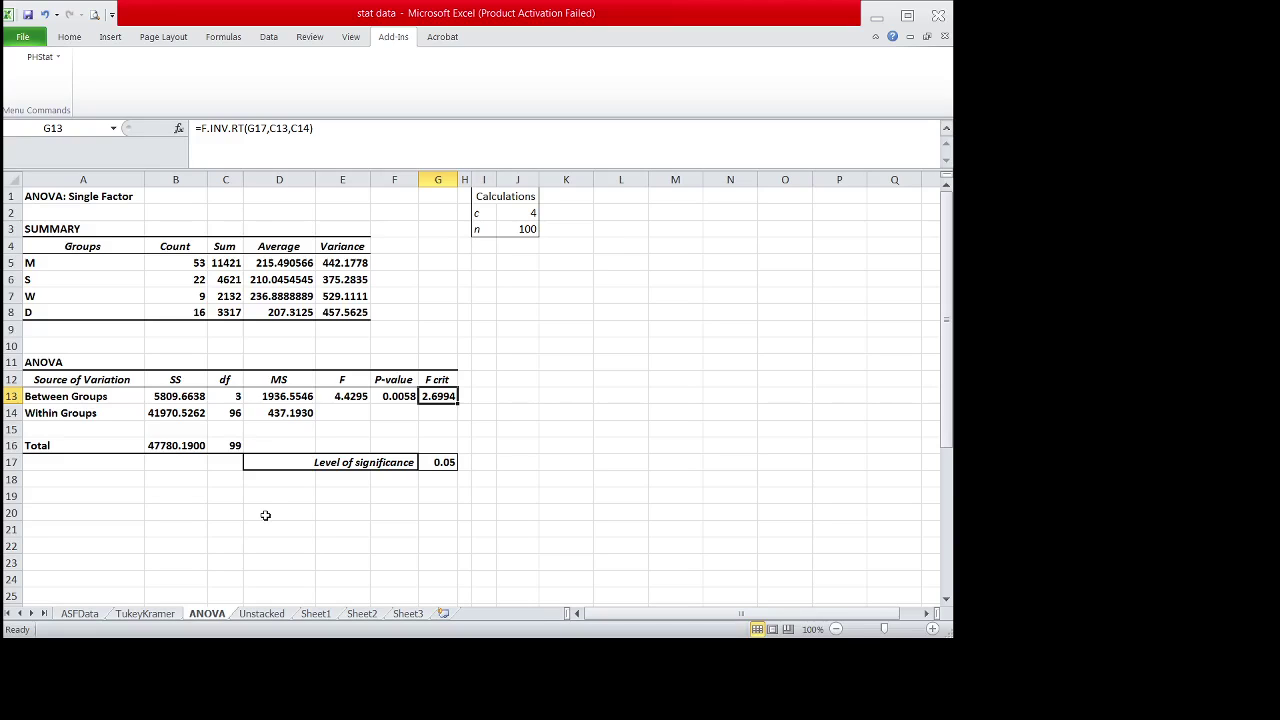
{"action": "left_click", "coordinate": [150, 614]}
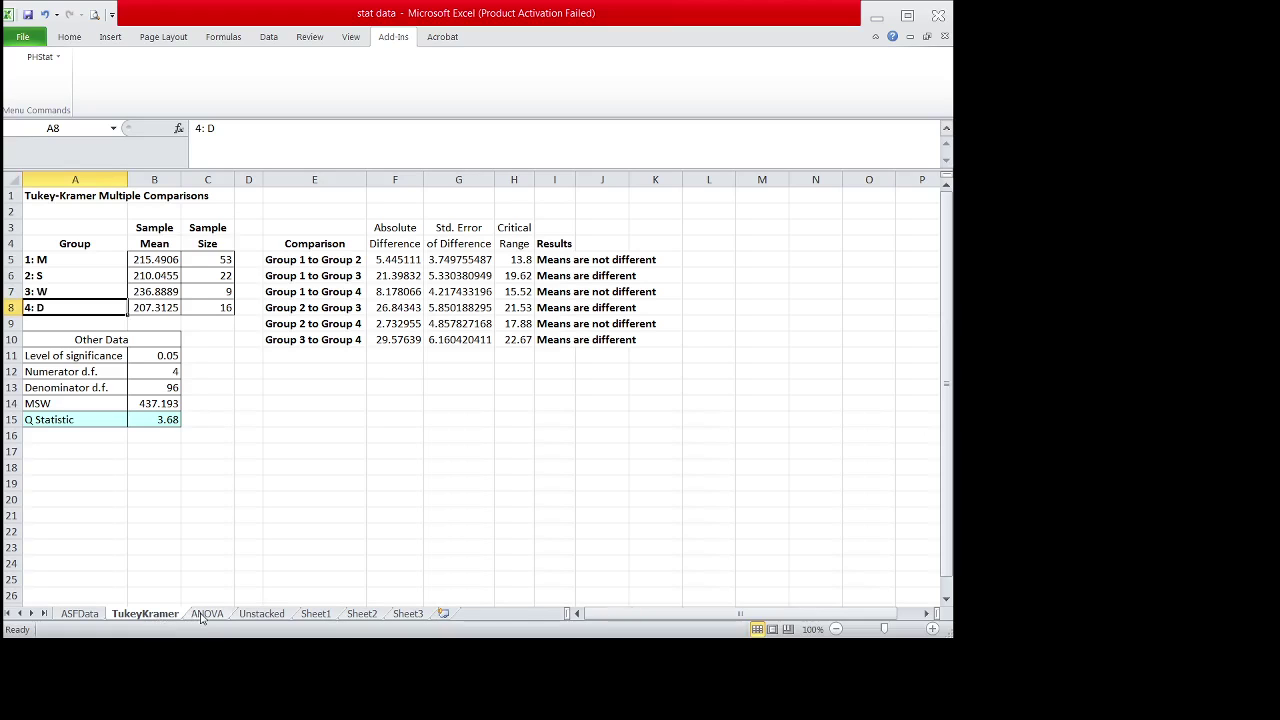
{"action": "left_click", "coordinate": [201, 616]}
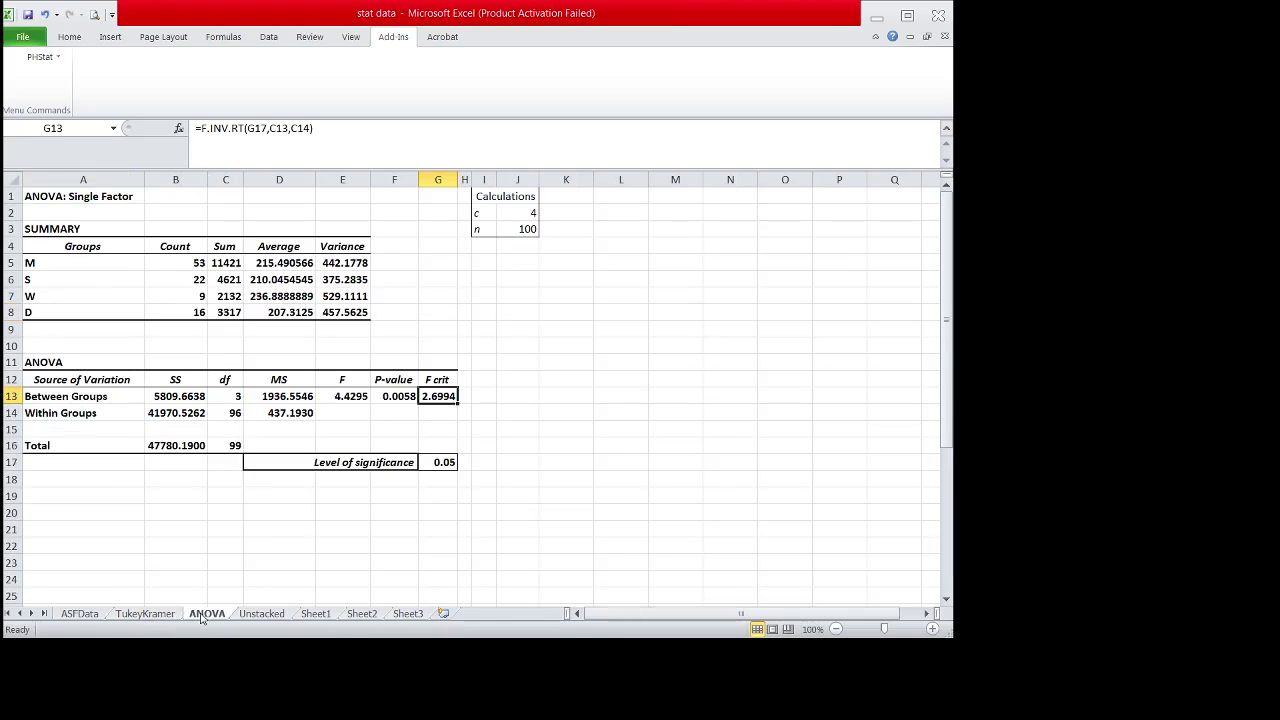